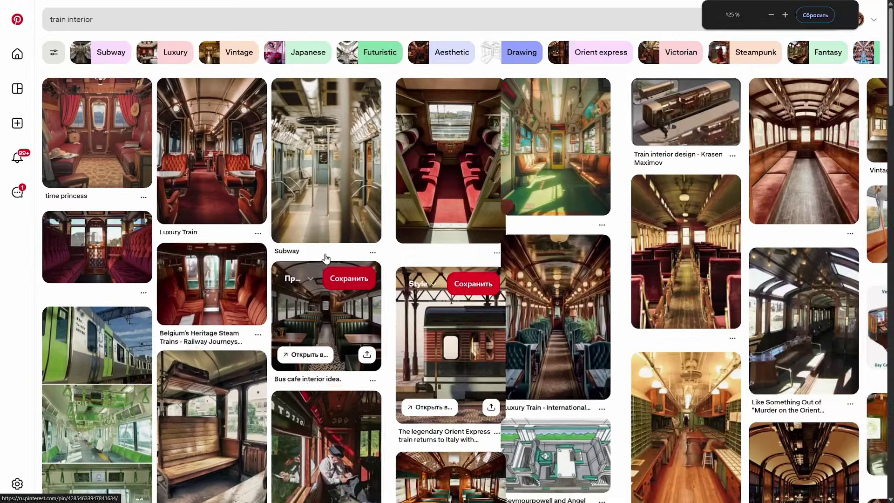
- Enlarge the Pinterest train-interior pins to 150%, then pan Miro to the 'Локация: Купе' frames
key(ctrl+plus)
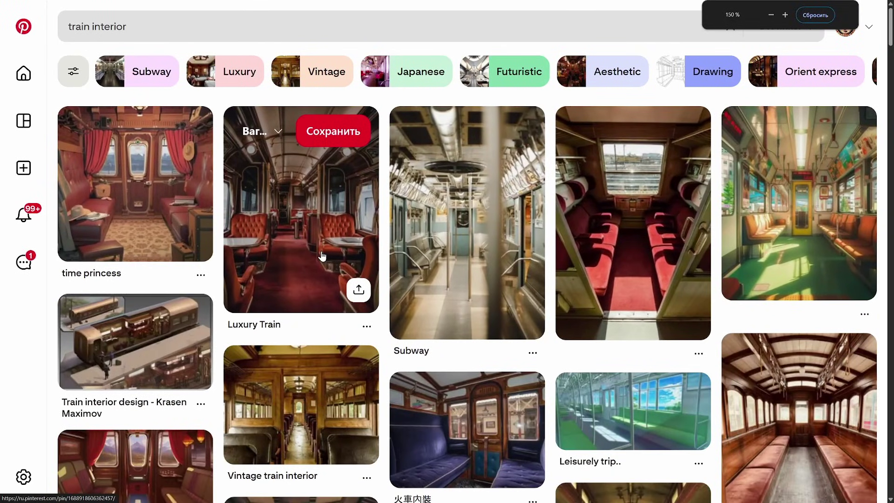
middle_drag(44, 329, 40, 350)
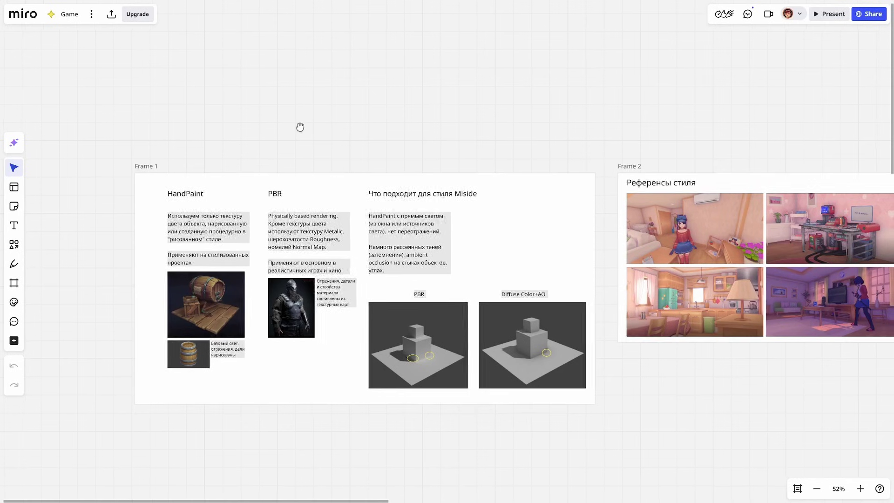
middle_drag(299, 128, 111, 126)
middle_drag(437, 124, 199, 119)
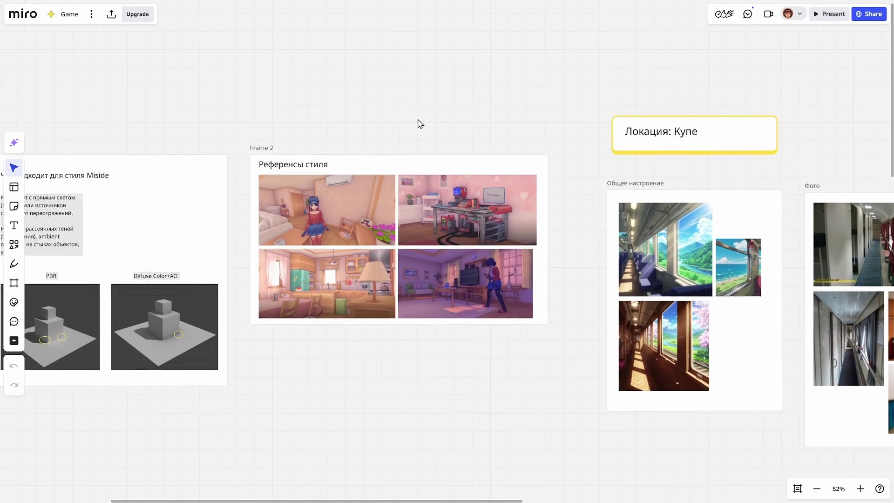
middle_drag(419, 124, 203, 127)
middle_drag(372, 97, 207, 102)
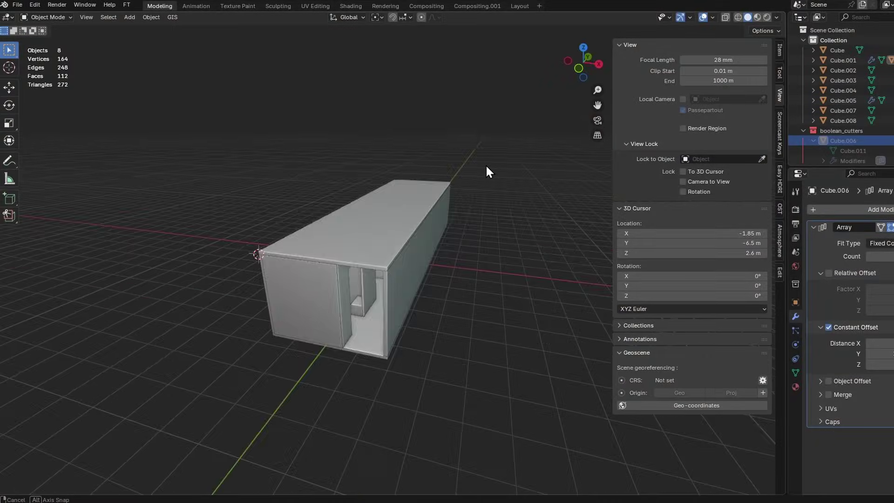
- Walk through the corridor blockout in first person, then view the whole box in X-ray
middle_drag(487, 172, 464, 166)
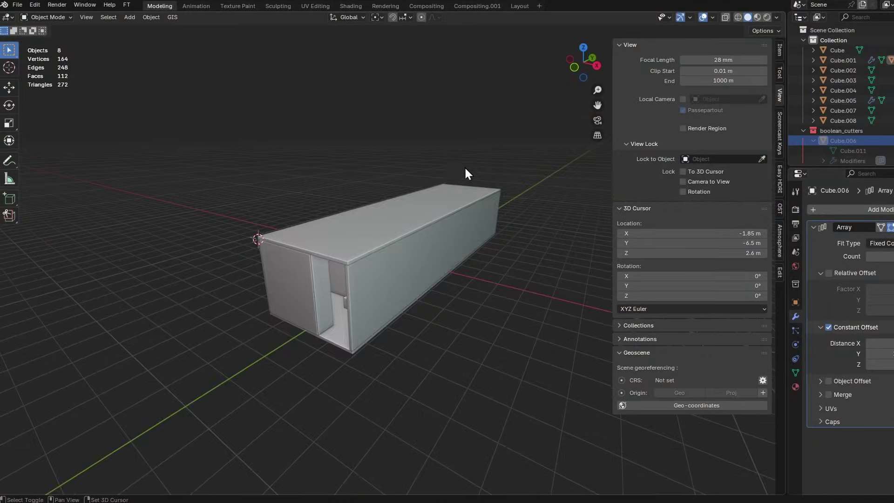
scroll(507, 184, up, 2)
scroll(481, 228, up, 5)
mouse_move(478, 222)
middle_down()
mouse_move(540, 206)
mouse_move(495, 201)
middle_up()
key(shift+grave)
key(w)
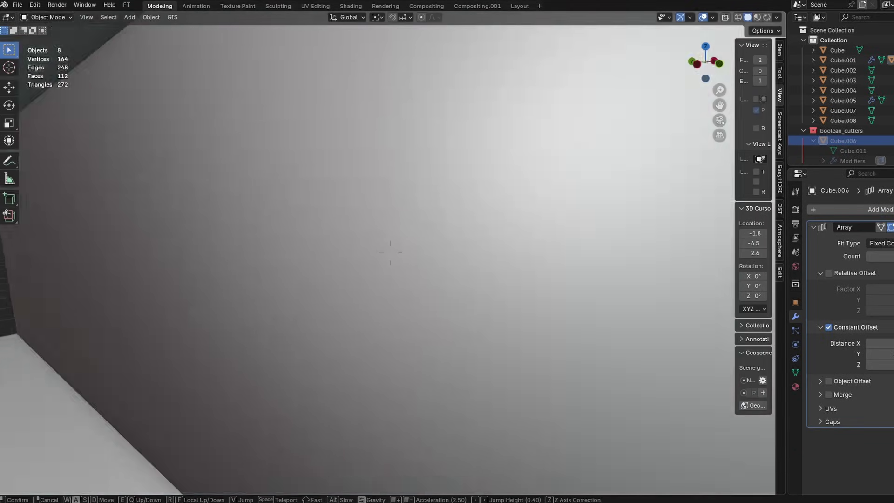
key(w)
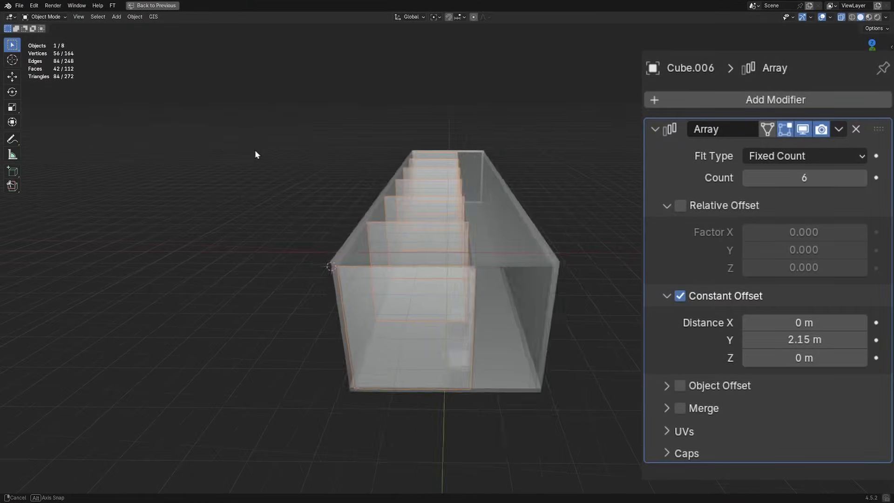
mouse_move(255, 153)
middle_down()
mouse_move(268, 149)
mouse_move(164, 168)
mouse_move(146, 181)
mouse_move(161, 194)
mouse_move(252, 177)
mouse_move(254, 162)
mouse_move(216, 148)
mouse_move(223, 151)
middle_up()
mouse_move(488, 228)
middle_down()
mouse_move(451, 369)
mouse_move(350, 401)
mouse_move(359, 443)
mouse_move(380, 369)
mouse_move(533, 367)
mouse_move(390, 382)
middle_up()
key(alt+z)
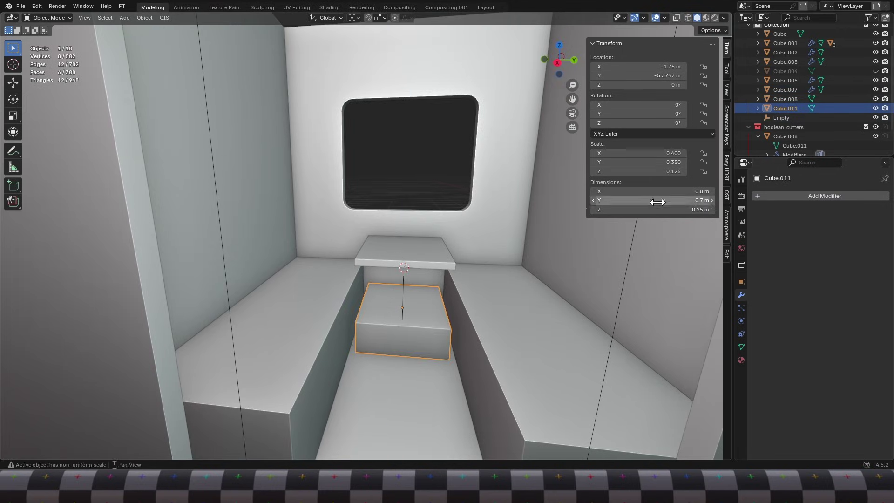
- Pick a bench corner vertex in X-ray and rotate the duplicated berth -90° on X
middle_drag(538, 262, 674, 187)
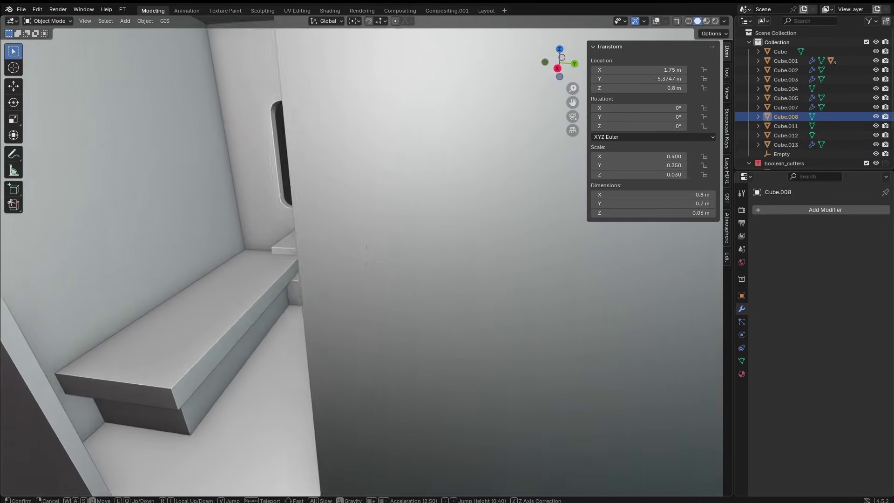
key(shift+grave)
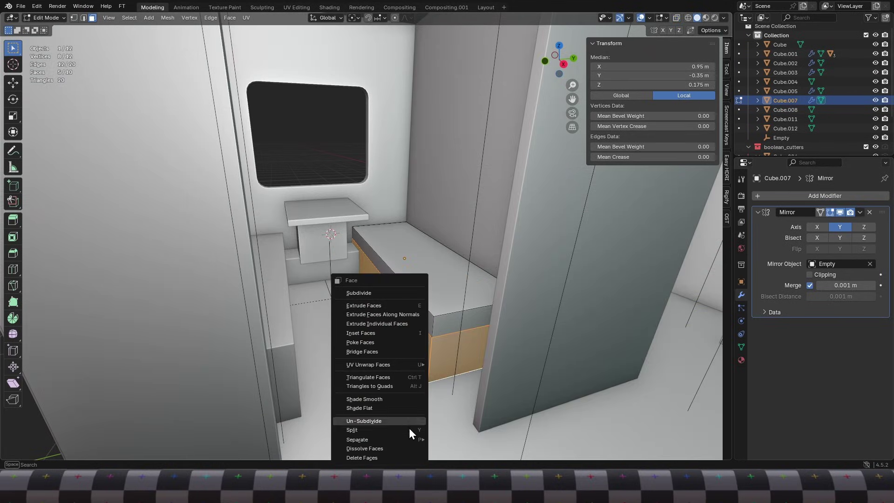
key(1)
key(alt+z)
click(418, 234)
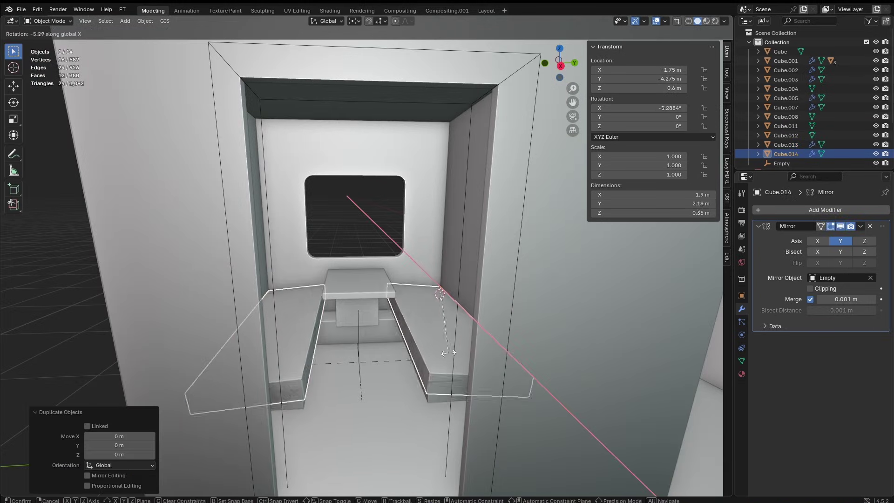
key(minus)
key(Return)
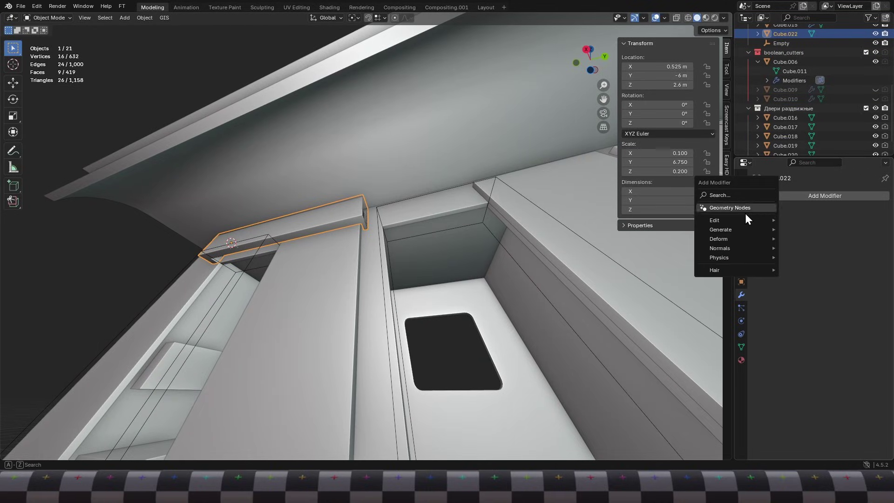
- Add an Array modifier to the shelf and hide the roof to view the carriage interior
click(792, 234)
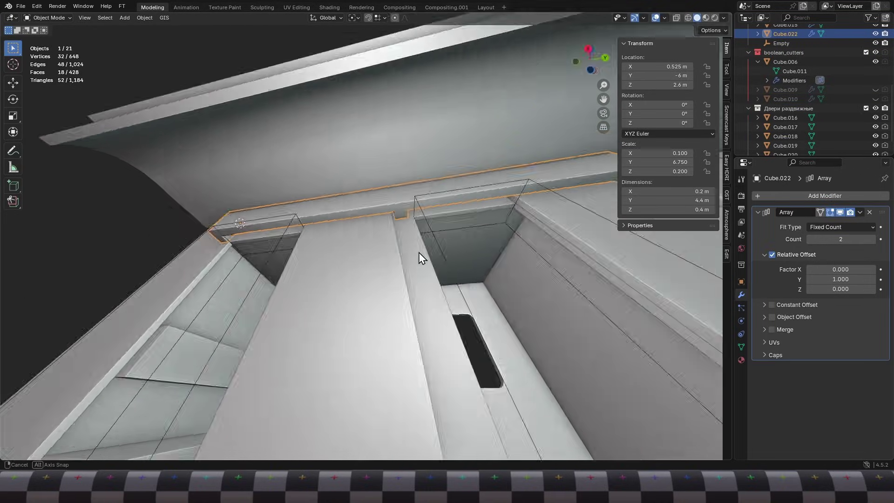
middle_drag(418, 252, 384, 261)
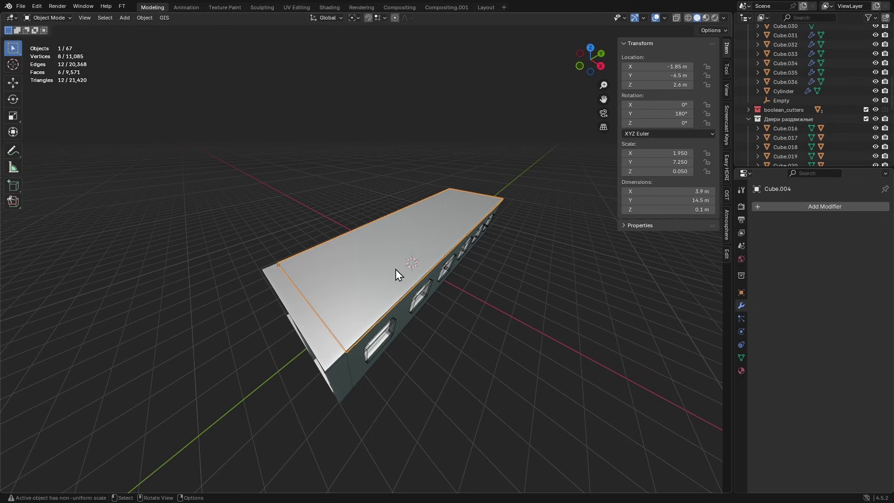
key(h)
middle_drag(389, 293, 399, 266)
scroll(489, 258, up, 5)
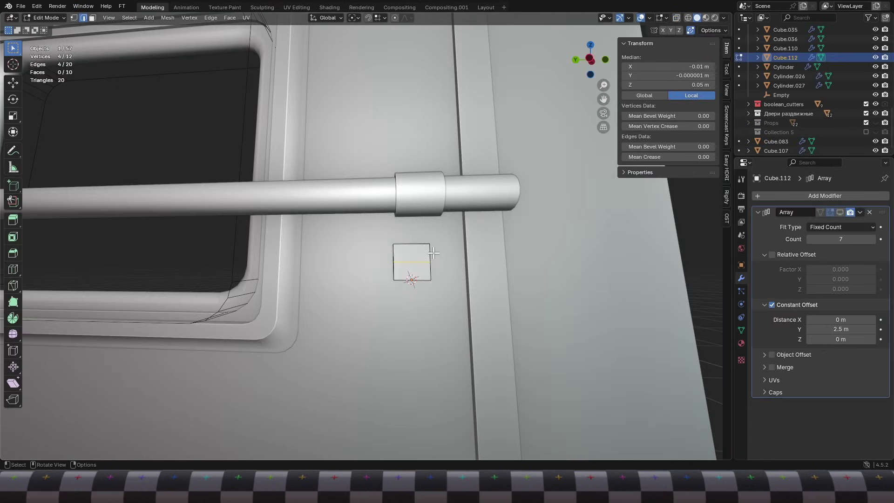
- Squash the hexagonal bracket vertically, then leave local view to see the whole corridor
click(477, 254)
middle_drag(477, 254, 441, 250)
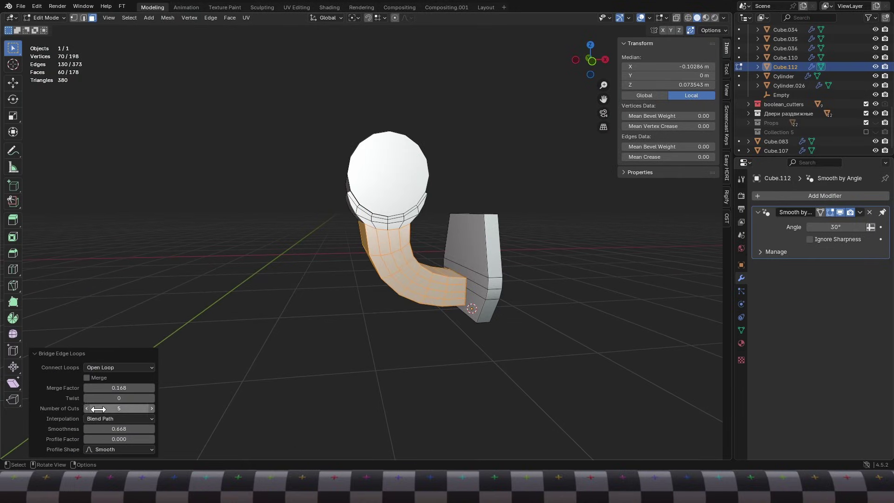
key(KP_Divide)
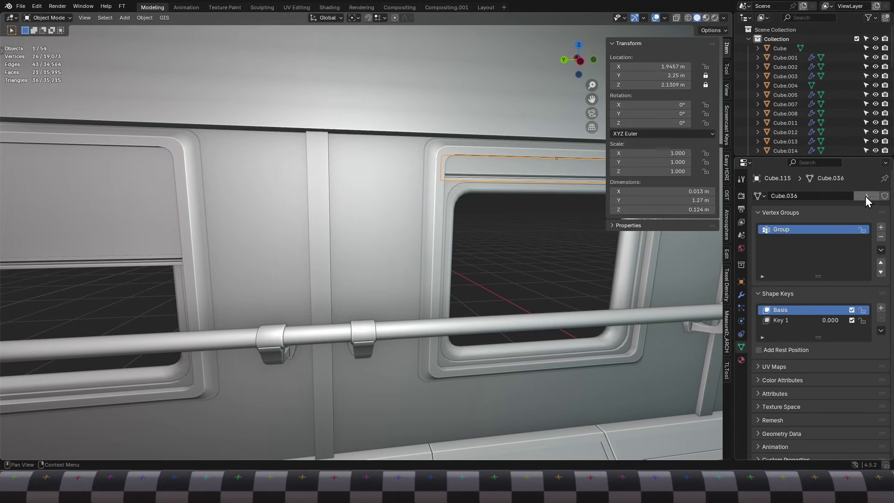
- Set shape Key 1 to 0.155 and array the floor panel with Factor Y 1.050
key(Return)
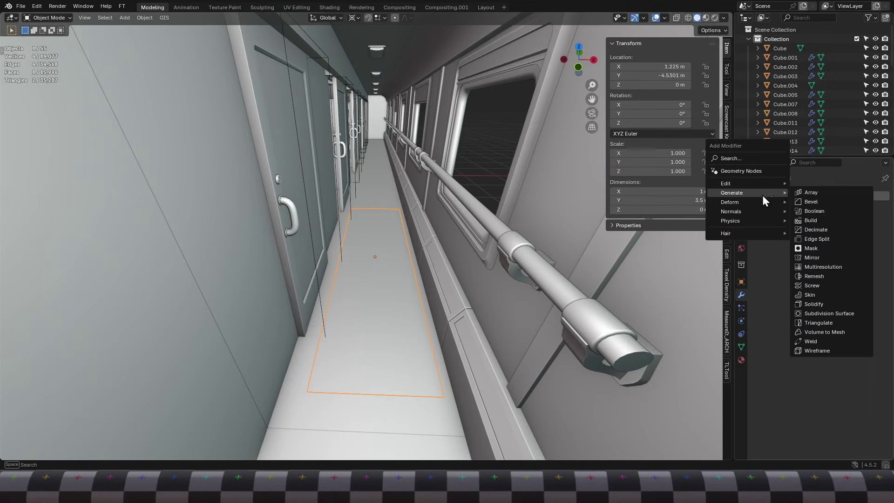
click(819, 192)
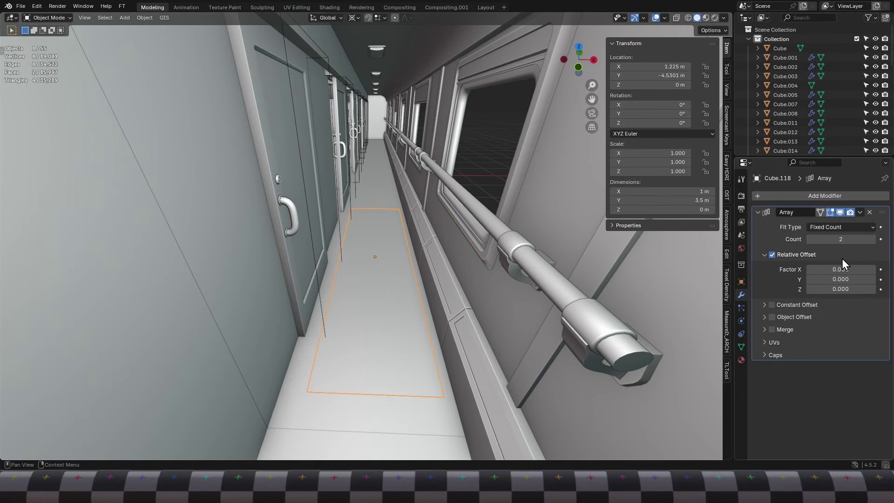
drag(840, 278, 878, 242)
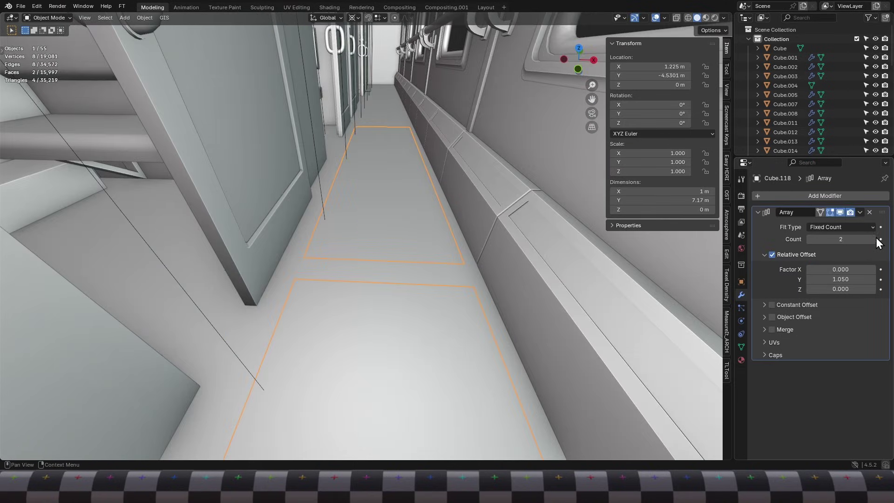
- Edit the floor panel mesh, then walk into the compartment and back out to the corridor
key(Tab)
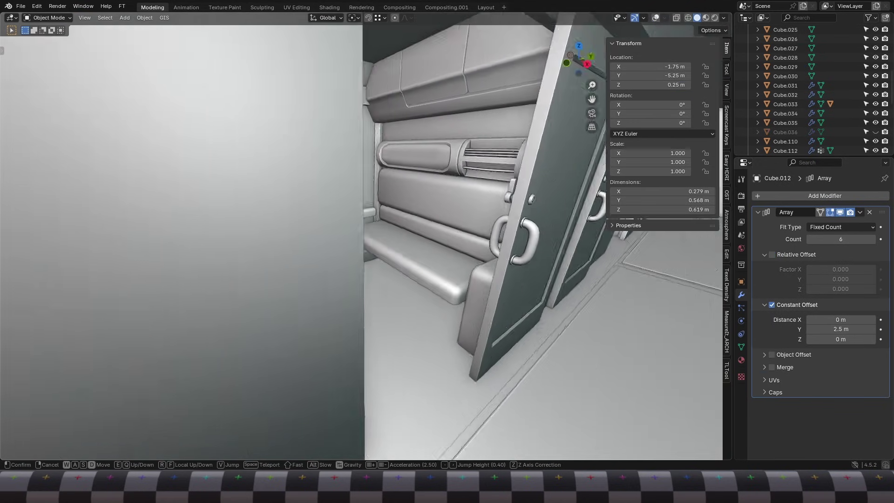
key(w)
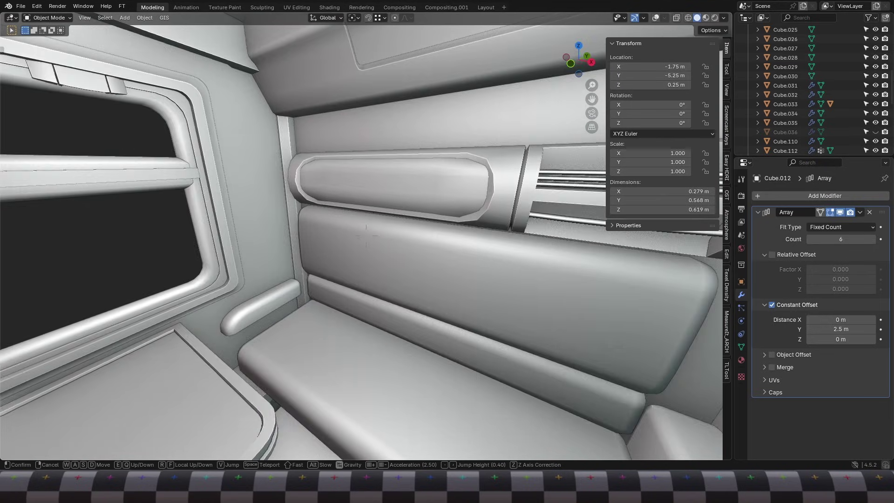
key(w)
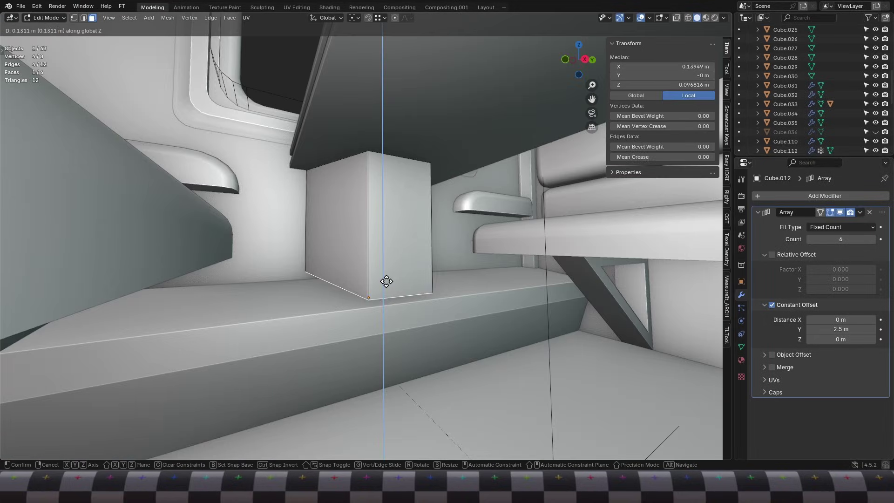
- Raise the strut block, select its bottom edge, and view the strut from the front
click(386, 281)
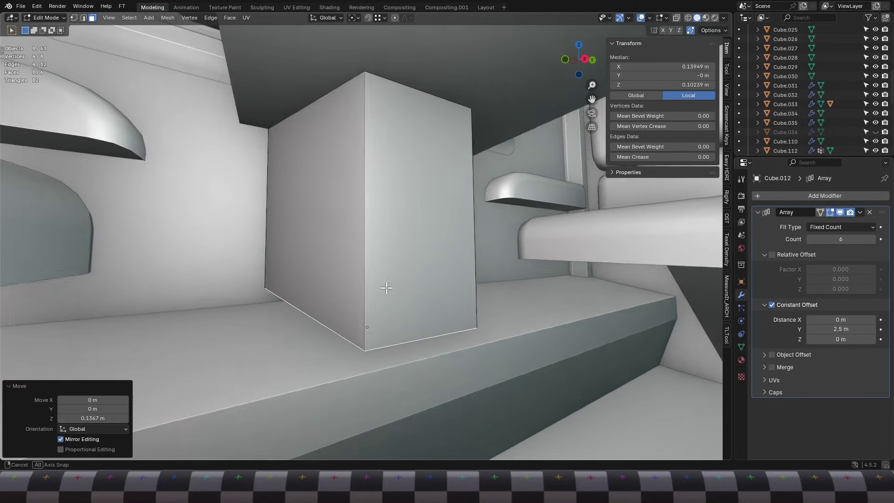
key(2)
click(415, 317)
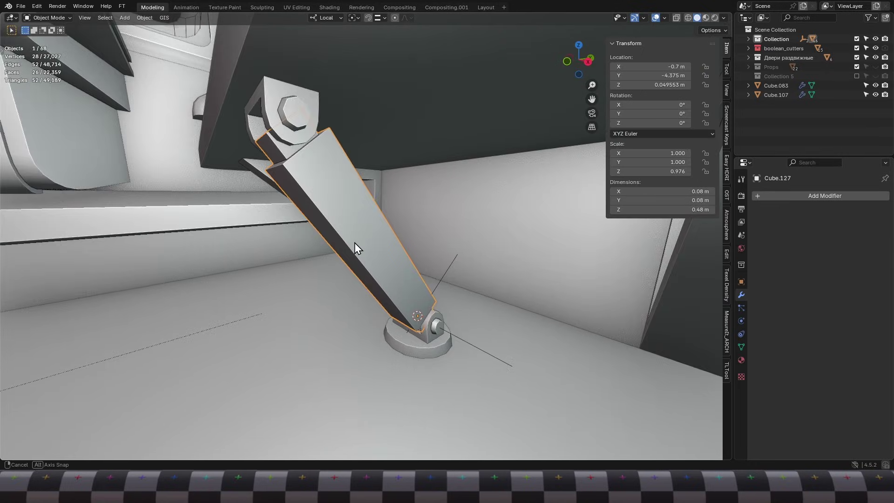
middle_drag(353, 242, 429, 233)
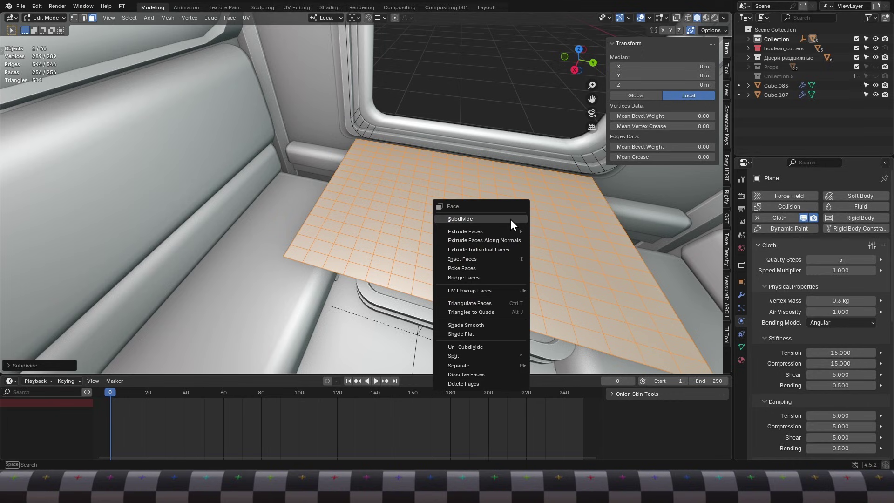
- Subdivide the plane into a denser grid and move the curtain tie-back along local Y
click(510, 219)
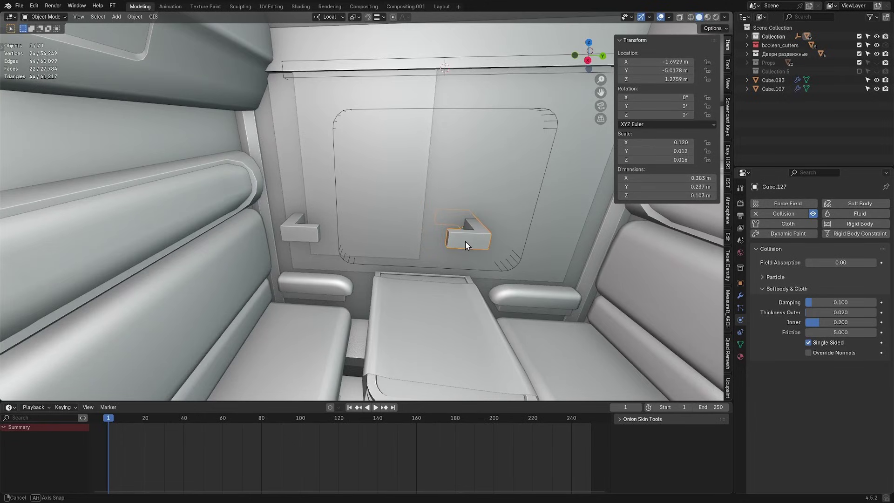
key(g)
key(y)
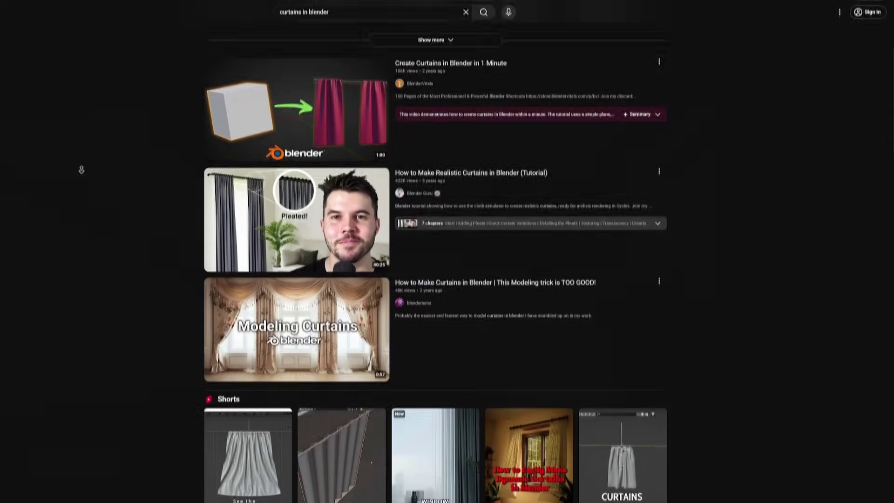
scroll(92, 153, down, 5)
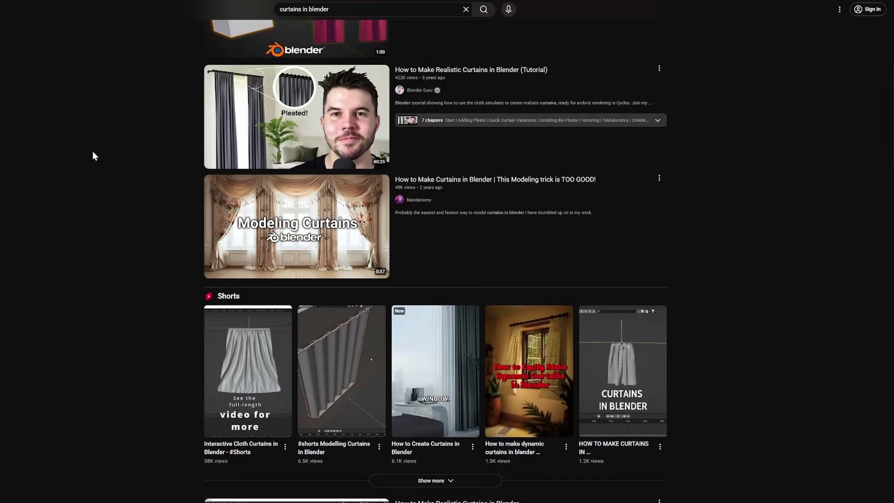
scroll(85, 191, down, 5)
scroll(86, 193, down, 3)
scroll(92, 159, down, 3)
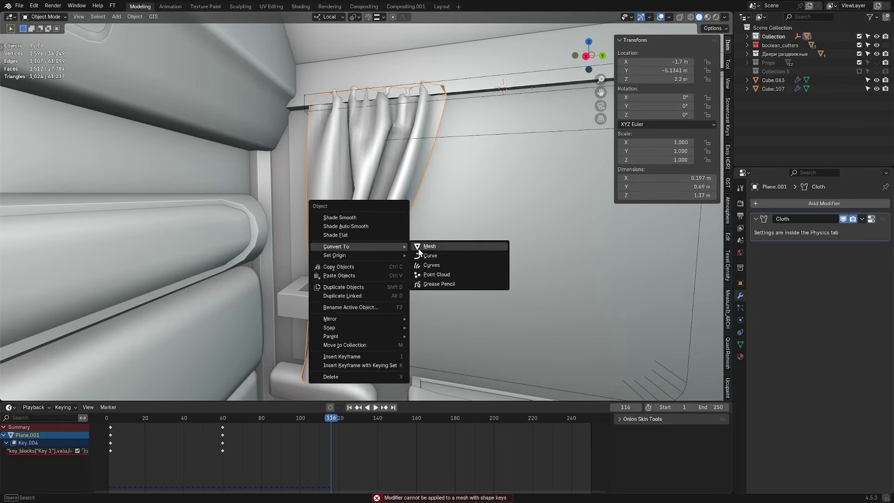
- Convert the simulated curtain to a plain mesh and dissolve selected edges in Edit Mode
click(419, 246)
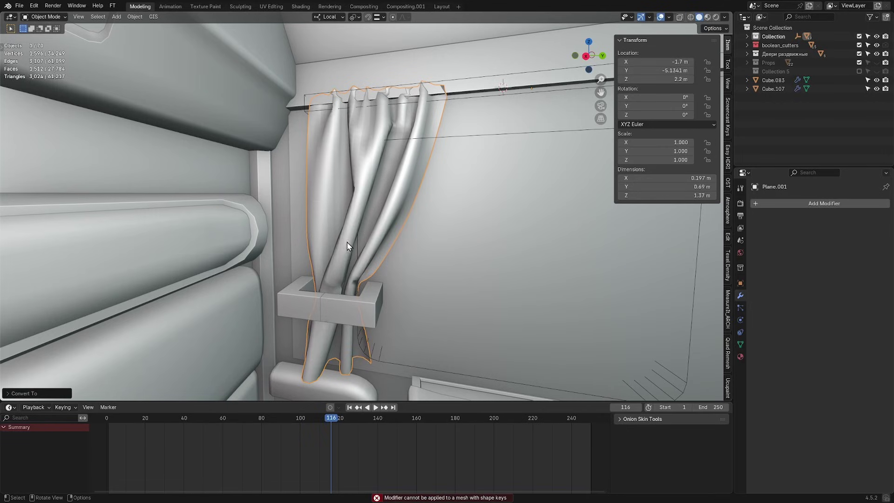
key(Tab)
middle_drag(342, 233, 418, 197)
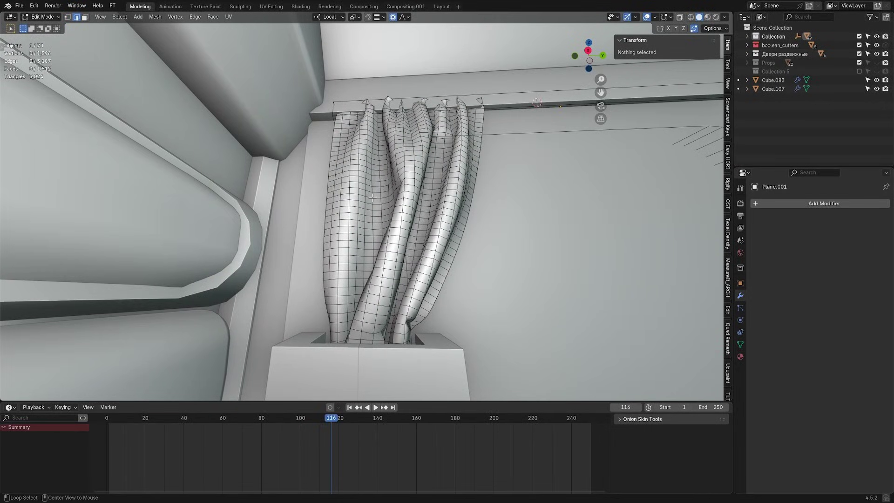
click(326, 252)
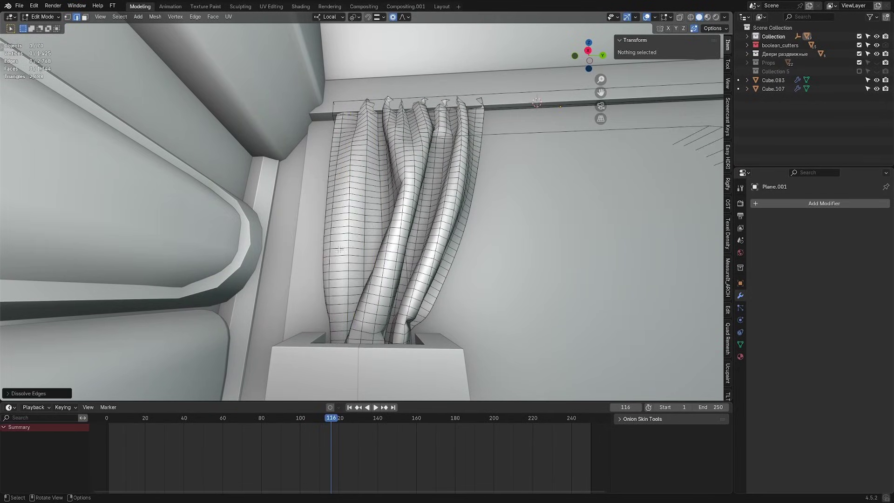
middle_drag(326, 252, 327, 254)
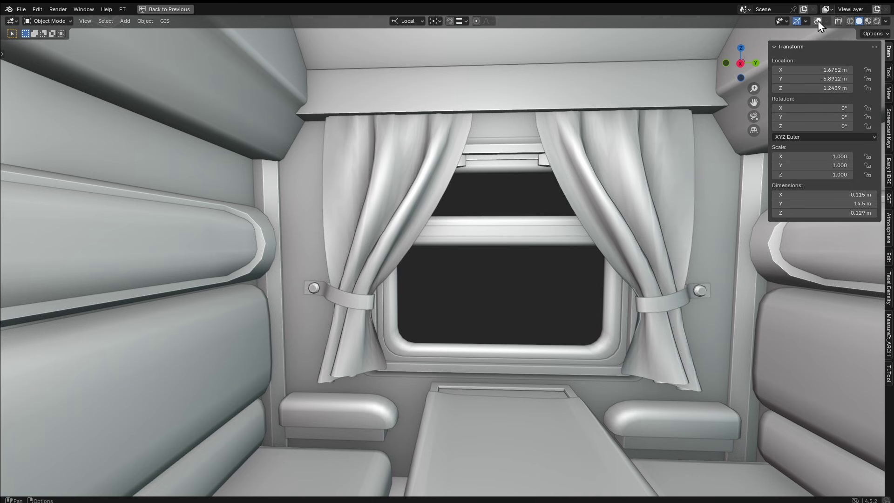
- Turn on the Wireframe viewport overlay and orbit around the curtained compartment
click(817, 20)
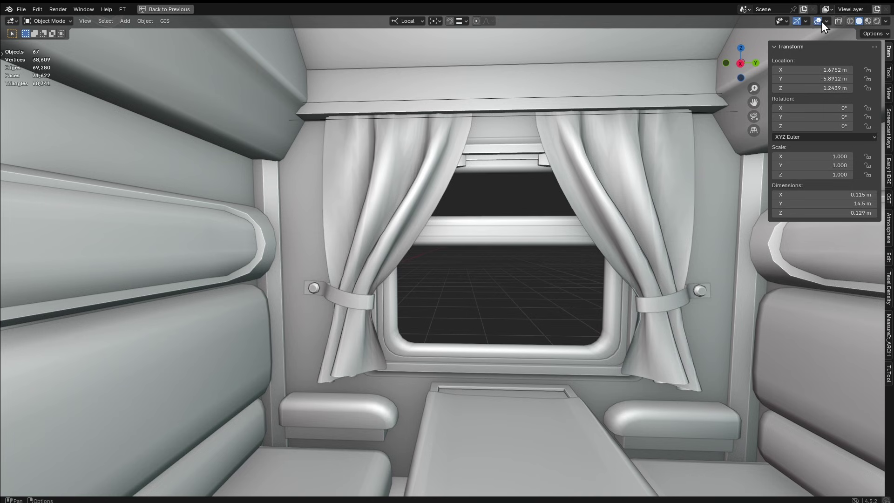
click(767, 179)
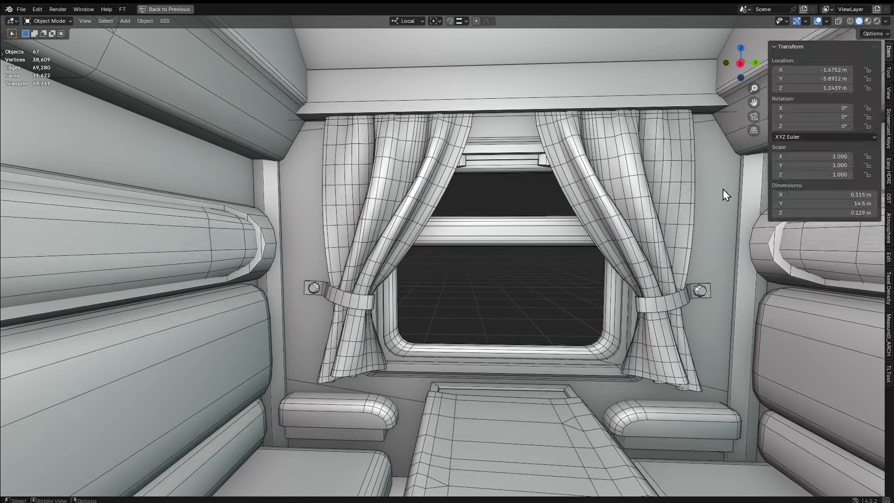
mouse_move(722, 188)
middle_down()
mouse_move(541, 208)
mouse_move(553, 160)
middle_up()
scroll(553, 160, down, 5)
mouse_move(529, 207)
middle_down()
mouse_move(484, 195)
mouse_move(558, 190)
middle_up()
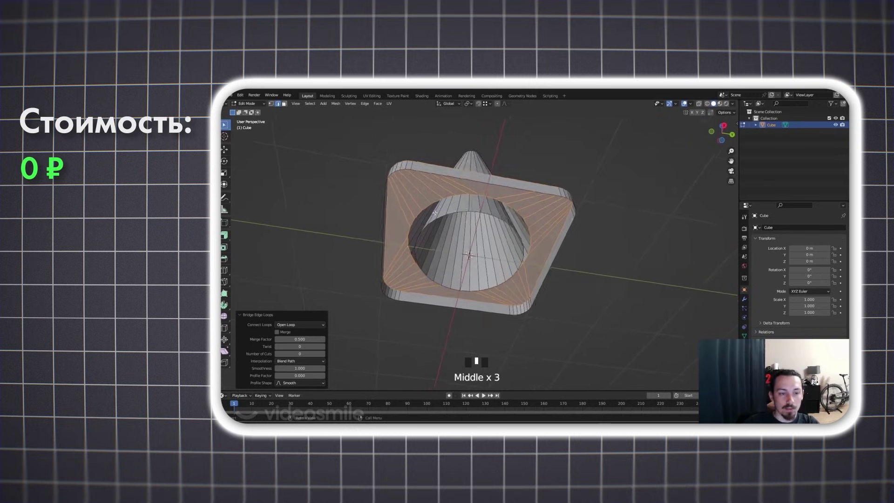
shift+middle_drag(434, 213, 406, 220)
middle_drag(471, 345, 362, 239)
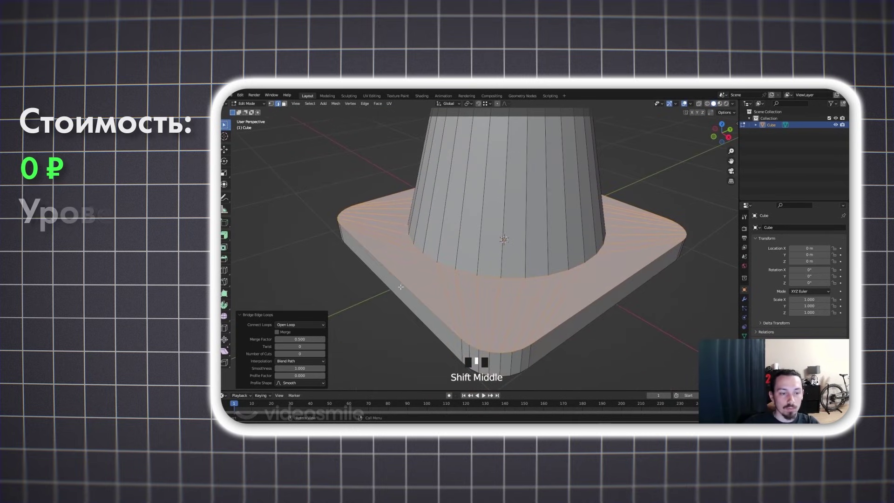
middle_drag(465, 284, 526, 238)
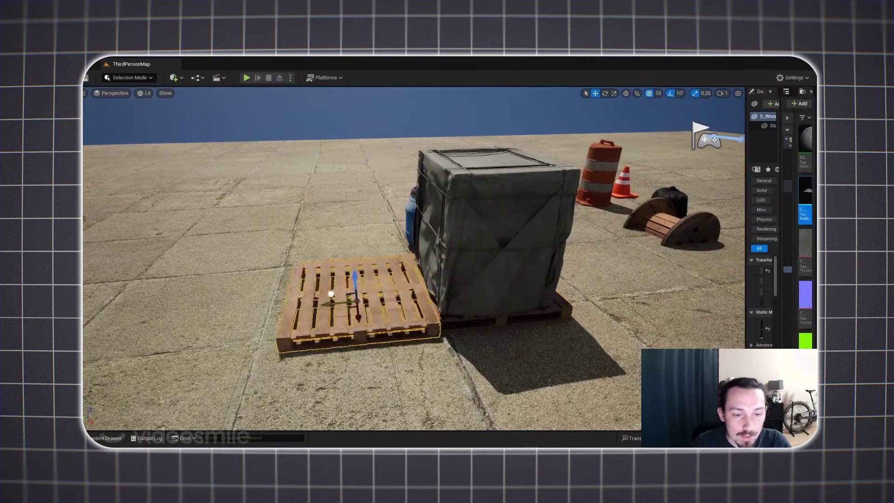
mouse_move(331, 294)
alt+mouse_down()
mouse_move(398, 292)
mouse_move(392, 269)
alt+mouse_up()
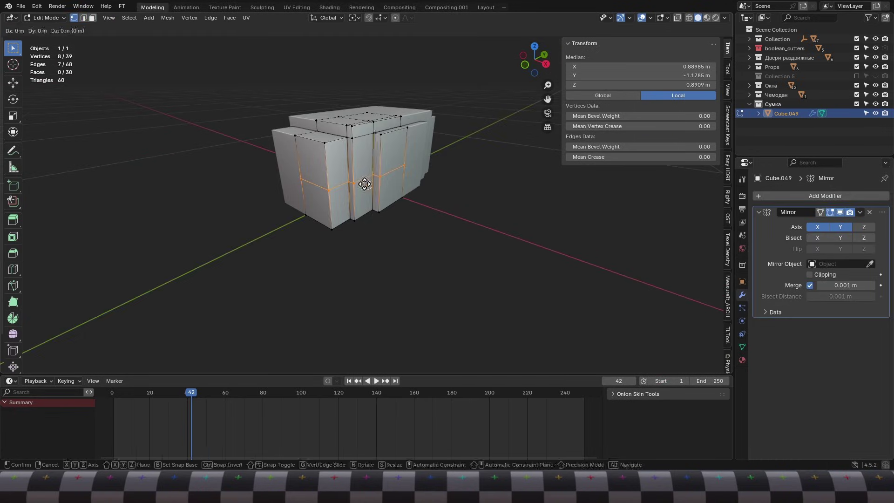
- Slide an edge loop on the mirrored bag mesh into its new position
click(364, 183)
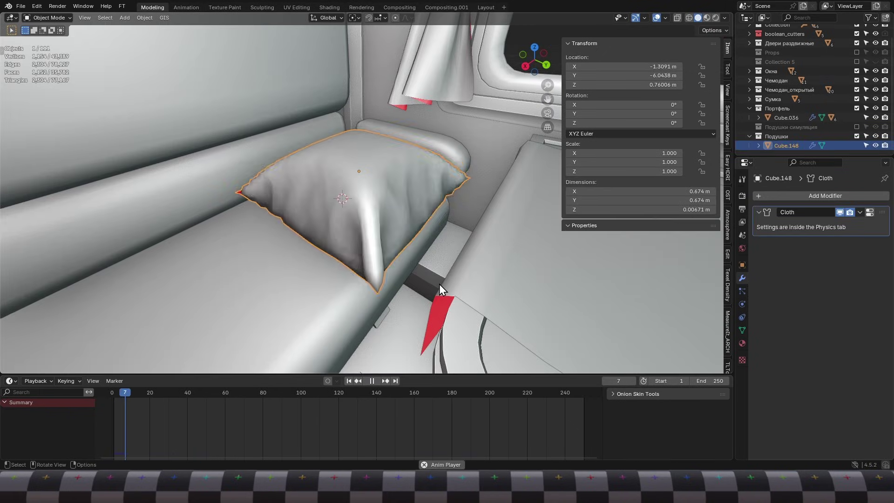
- Stop the cloth playback and apply the pillow's simulated puffy shape as real geometry
middle_drag(438, 283, 466, 264)
key(space)
key(ctrl+a)
key(Tab)
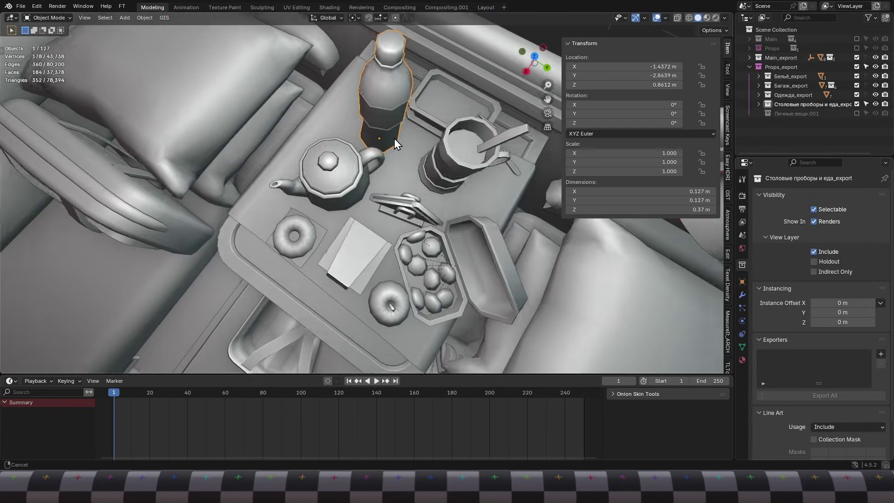
middle_drag(394, 138, 352, 142)
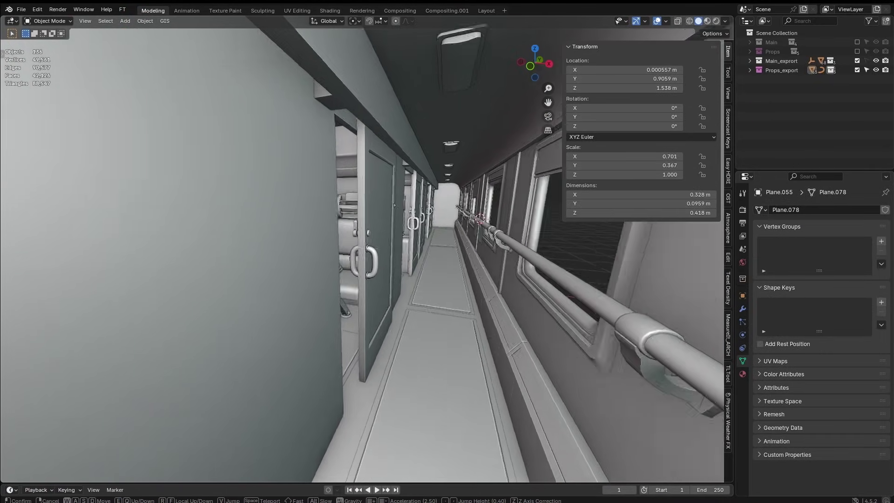
- Walk at eye level down the corridor into the compartment, up to the table and pillows
key(w)
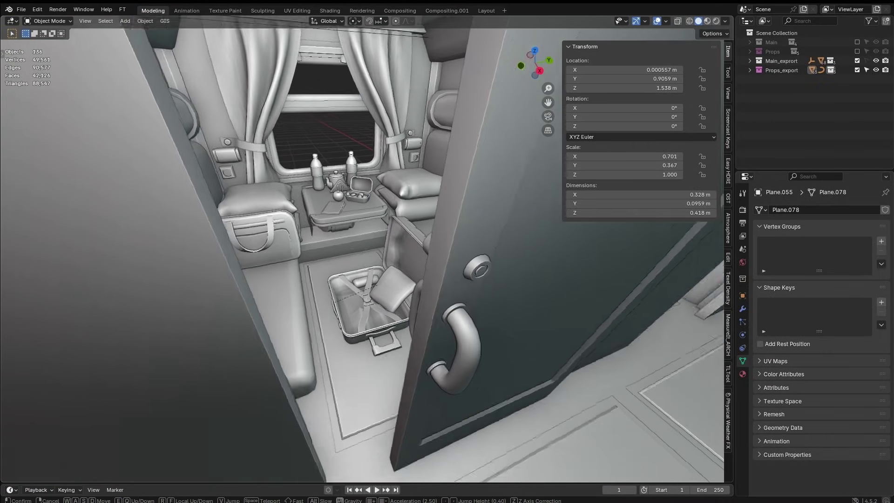
key(s)
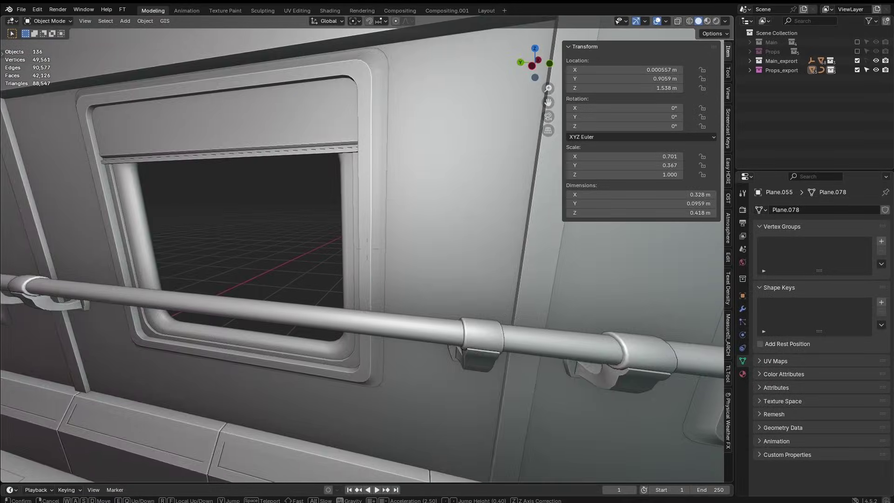
key(w)
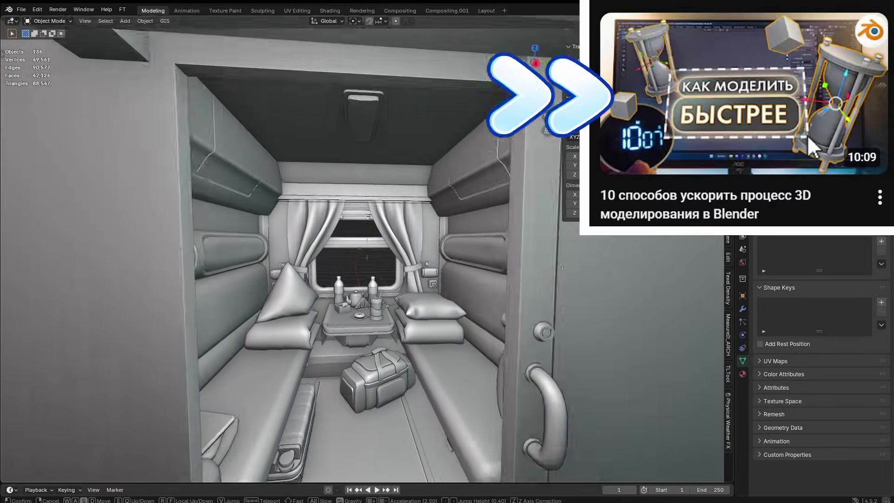
key(w)
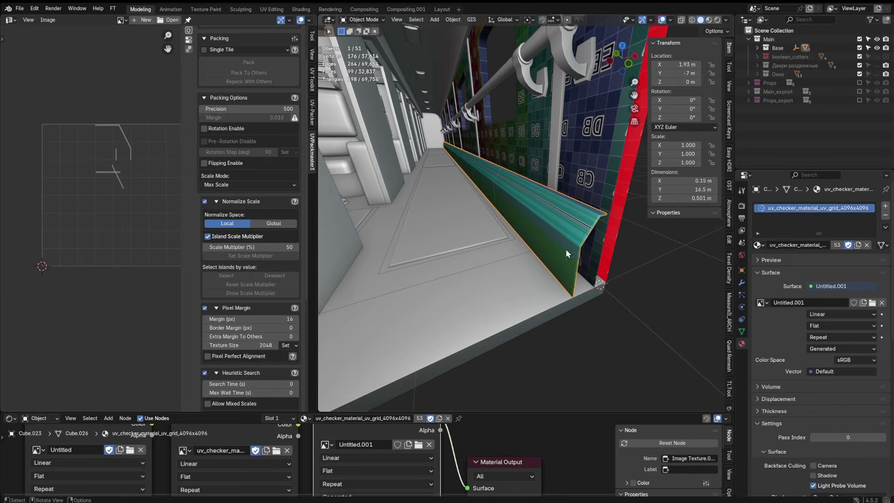
- Unwrap the corridor wall strip with Minimum Stretch
key(u)
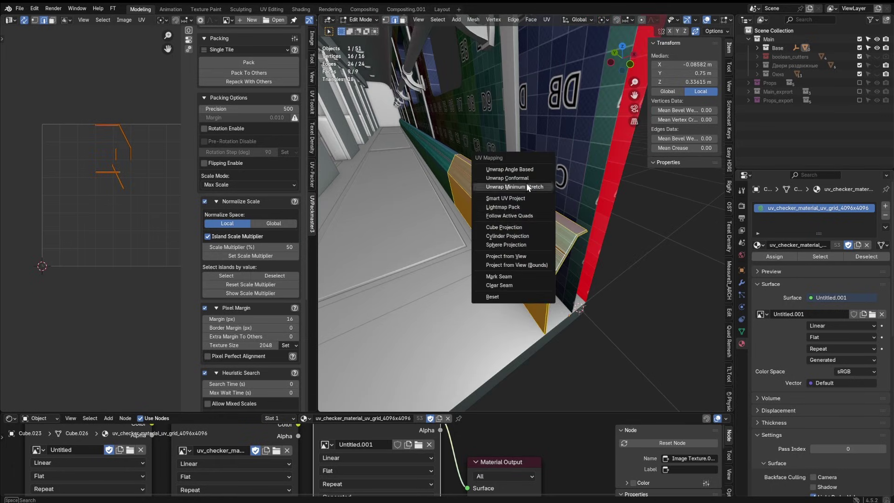
middle_drag(535, 203, 527, 202)
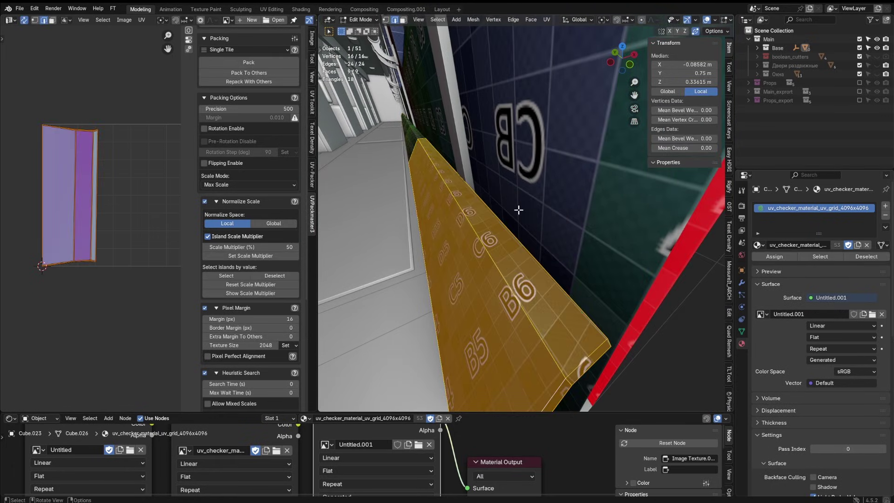
key(u)
click(510, 224)
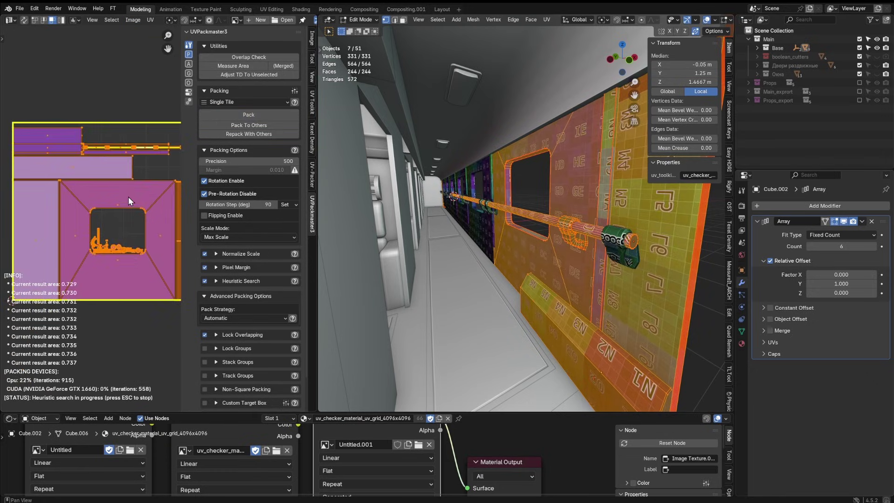
key(Tab)
- Re-unwrap the ceiling faces with Minimum Stretch, then select a door-frame edge
key(shift+grave)
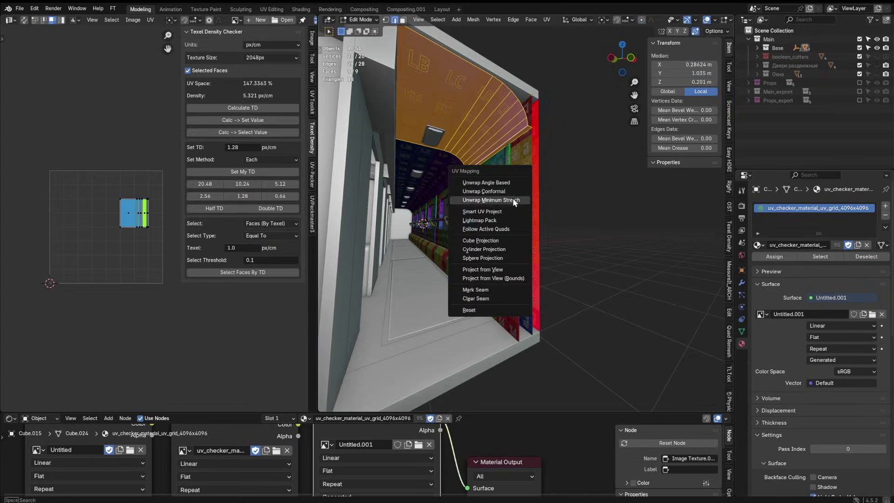
click(512, 199)
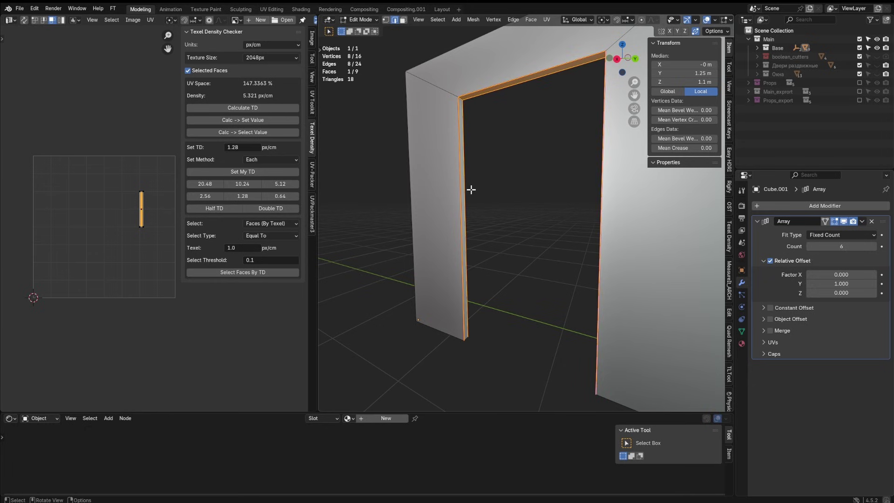
mouse_move(471, 189)
middle_down()
mouse_move(435, 154)
mouse_move(578, 262)
middle_up()
click(435, 154)
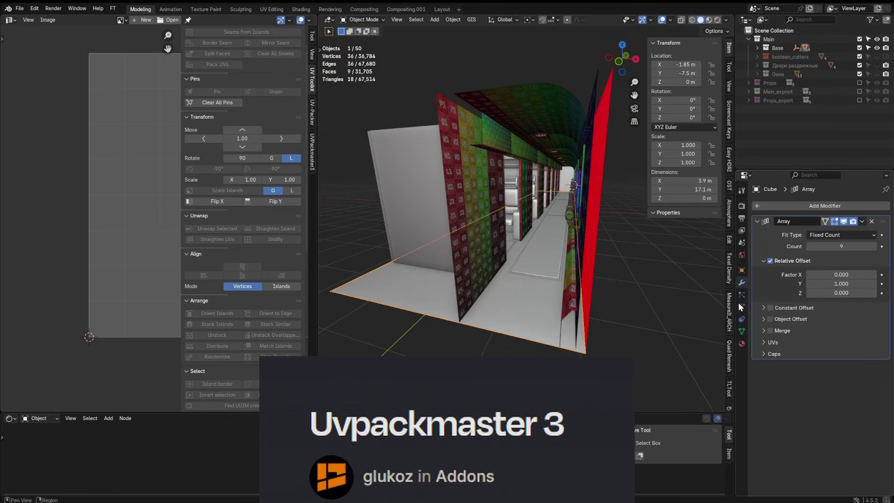
- Give the floor the checker material and review its UVs in UVPackmaster3
click(717, 259)
key(Tab)
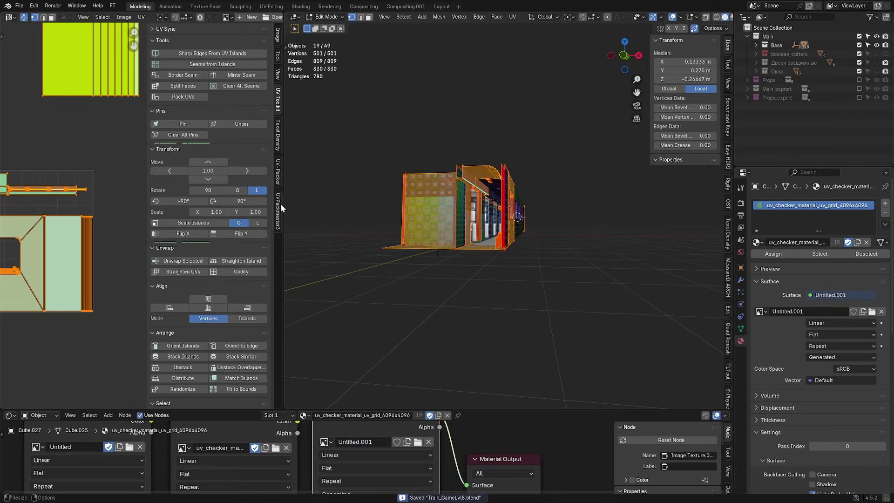
click(279, 207)
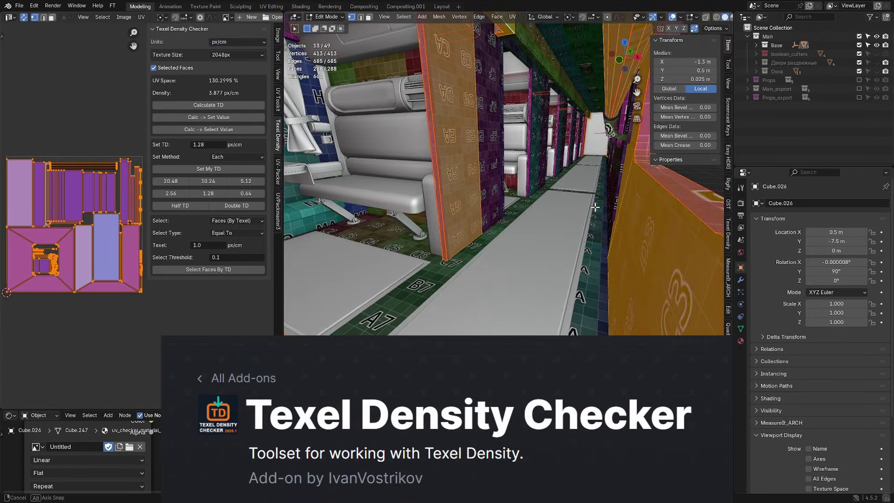
click(595, 207)
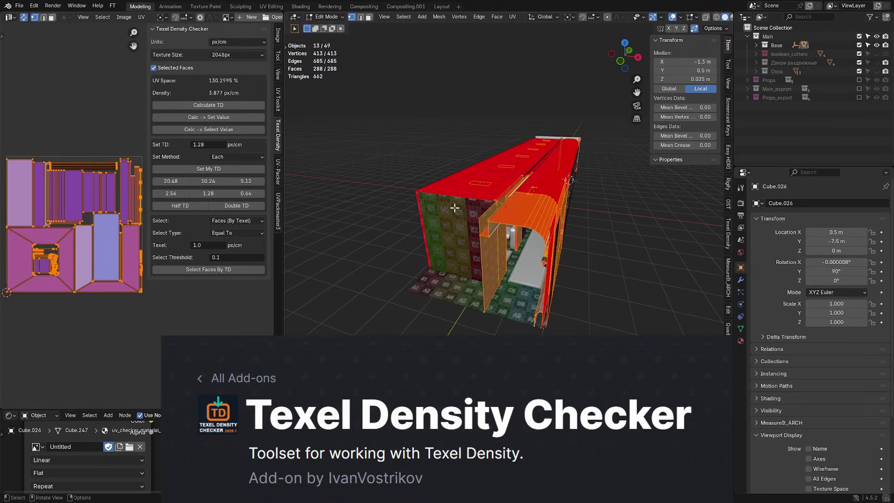
scroll(74, 189, up, 3)
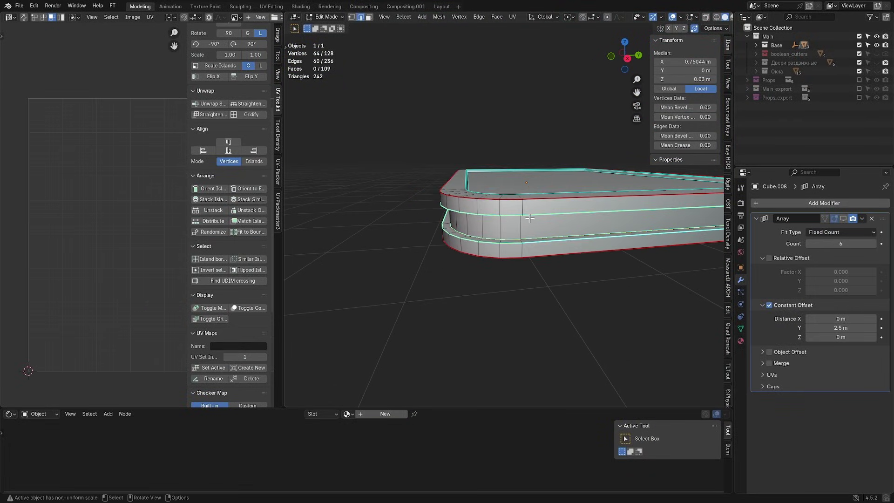
- Assign uv_checker_material_uv_grid_2K to the shelf part and mark seams via Quick Favorites
click(677, 256)
key(Tab)
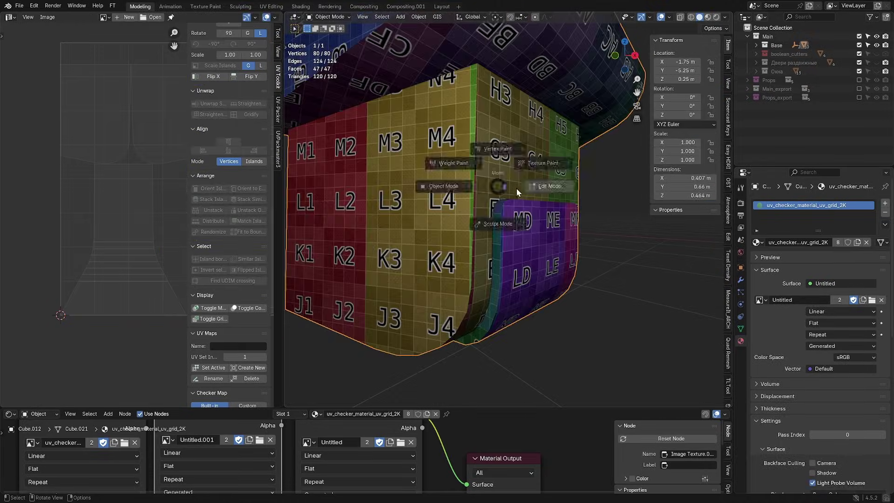
key(q)
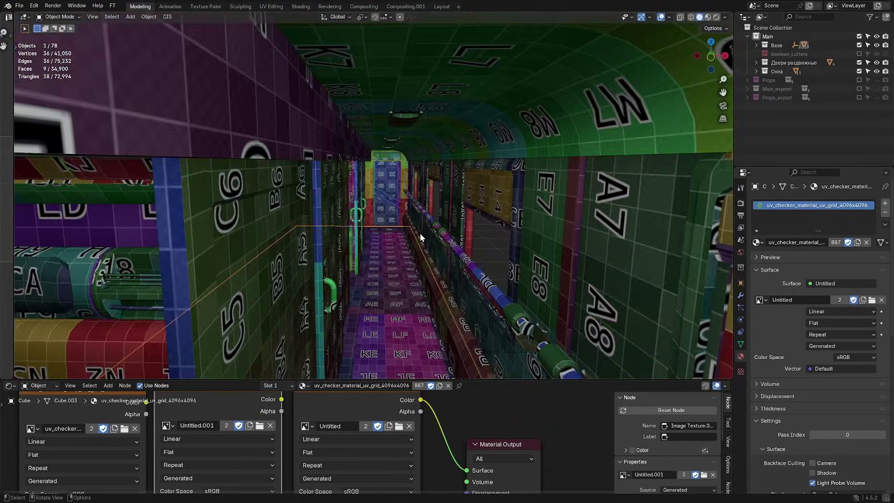
key(Escape)
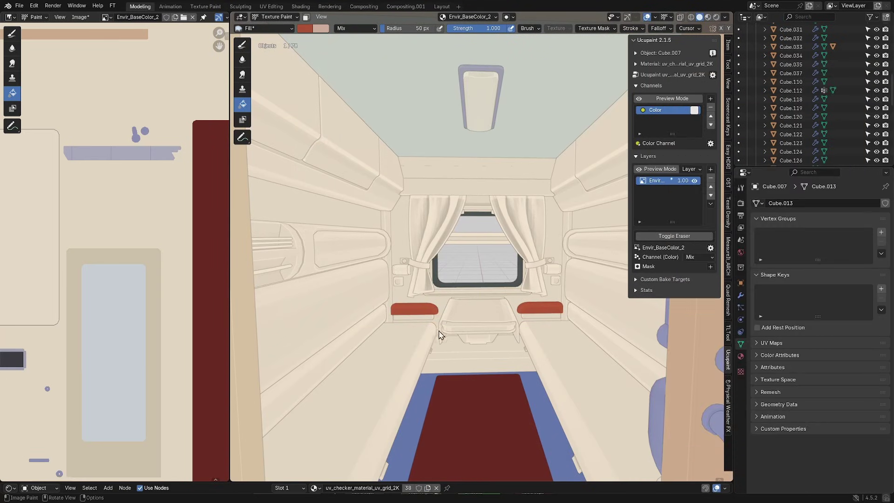
- Fill the bench cushions red and select the compartment wall panels
click(437, 332)
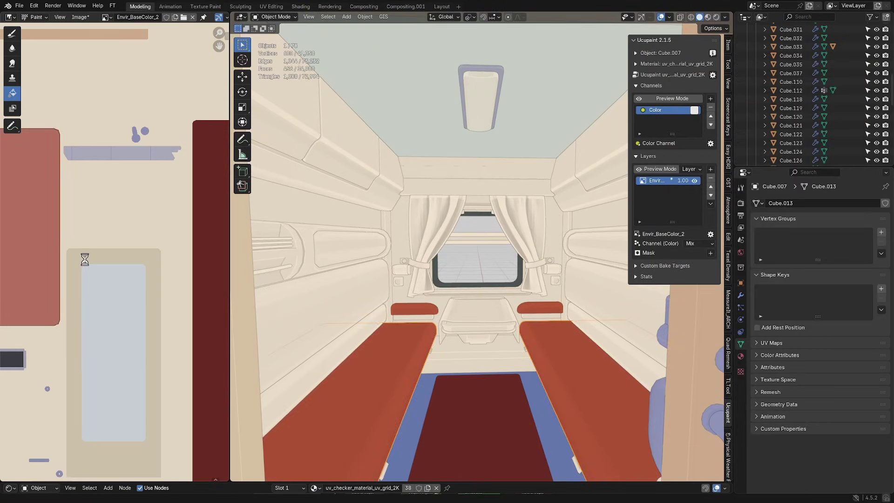
click(356, 277)
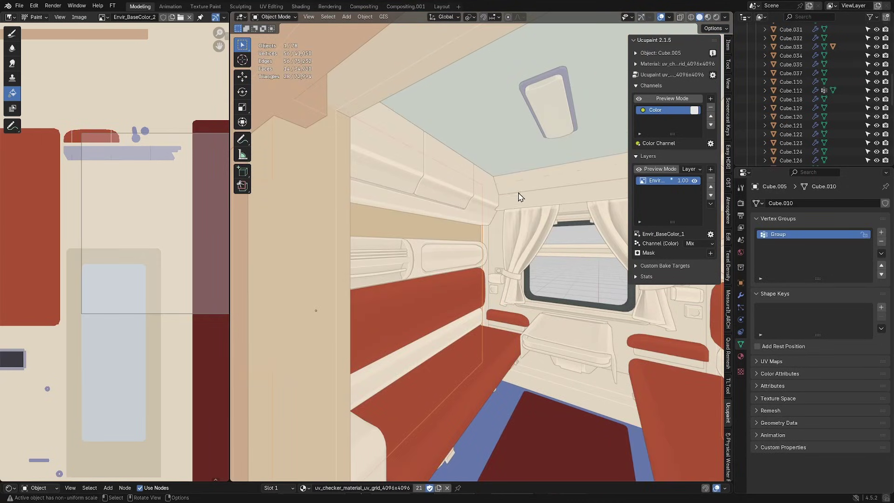
click(520, 197)
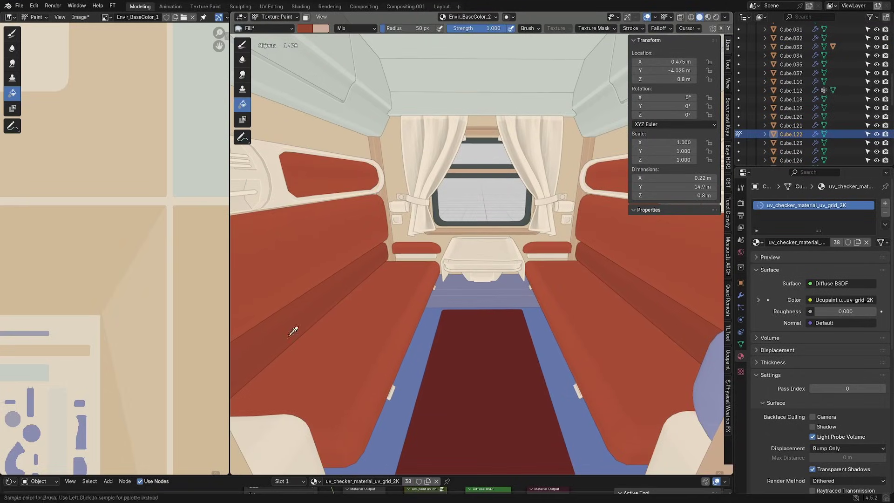
- Walk the corridor to inspect the fill colours, then isolate the door in local view
key(w)
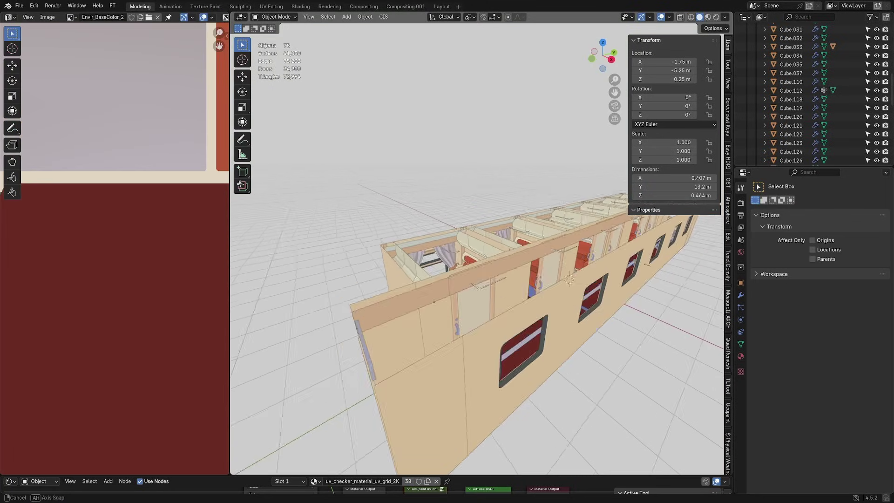
key(shift+grave)
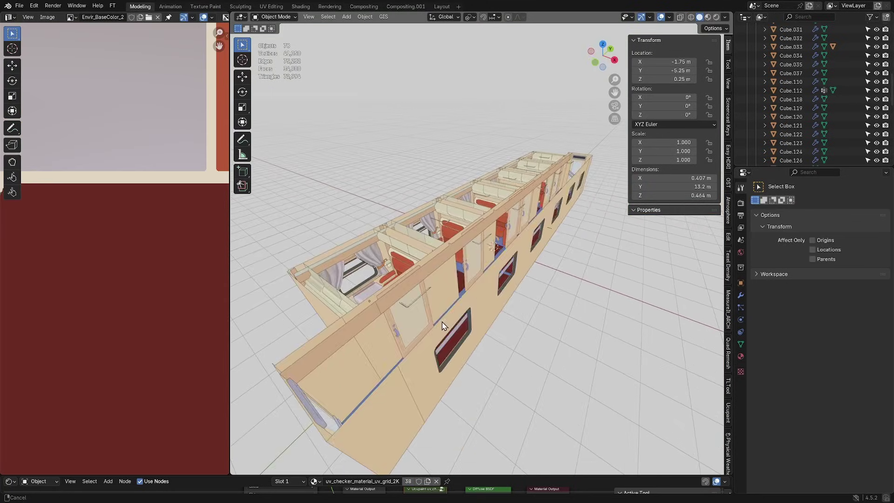
key(w)
key(a)
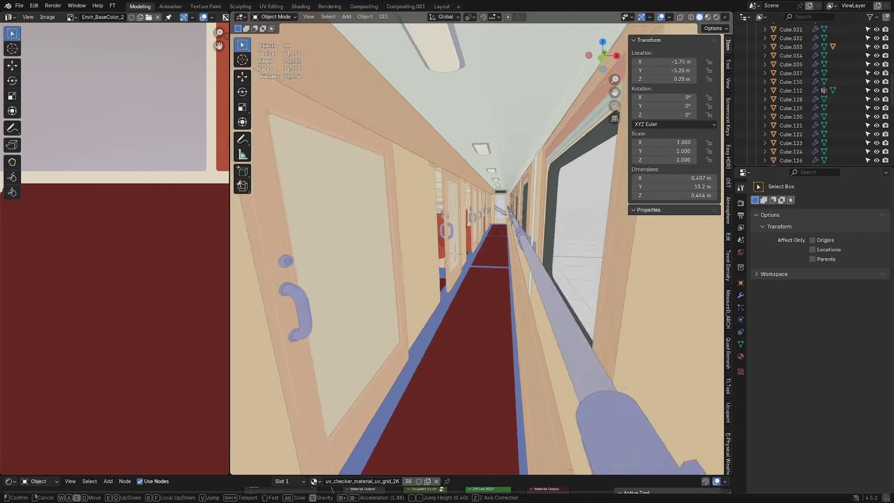
key(Escape)
key(KP_Divide)
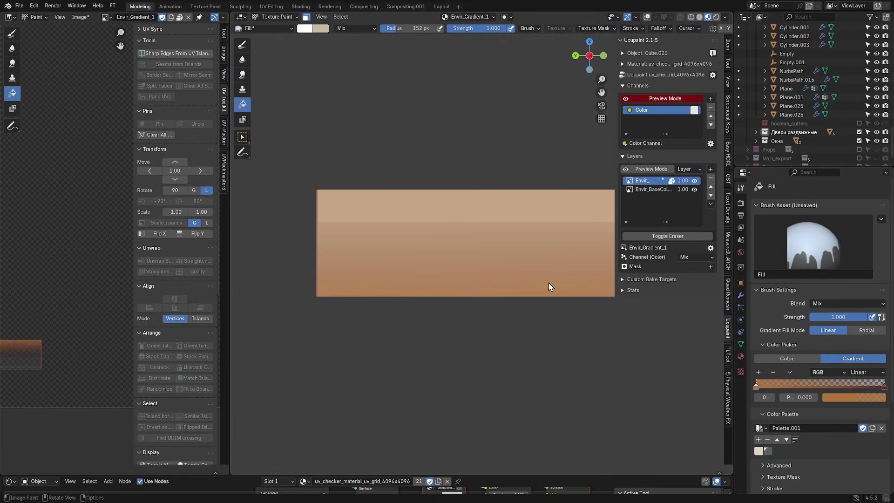
- Check the array modifier and spread the stripe texture across the pink plane
click(740, 295)
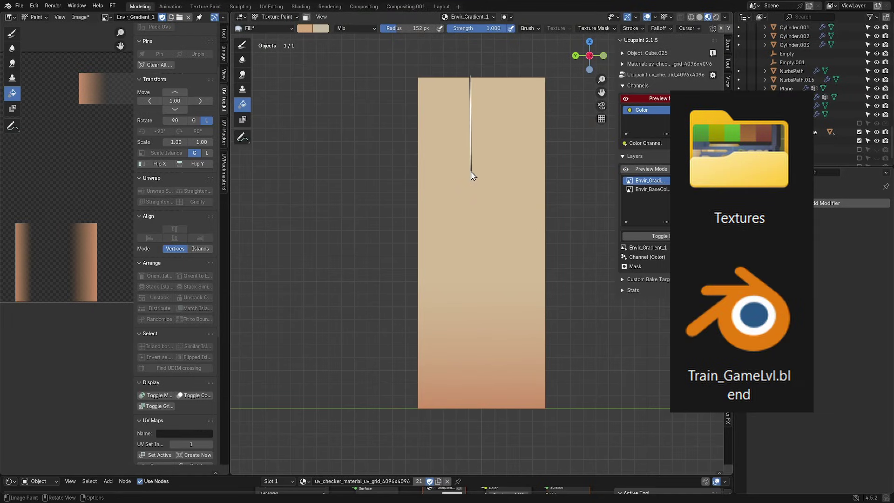
key(KP_Divide)
key(shift+grave)
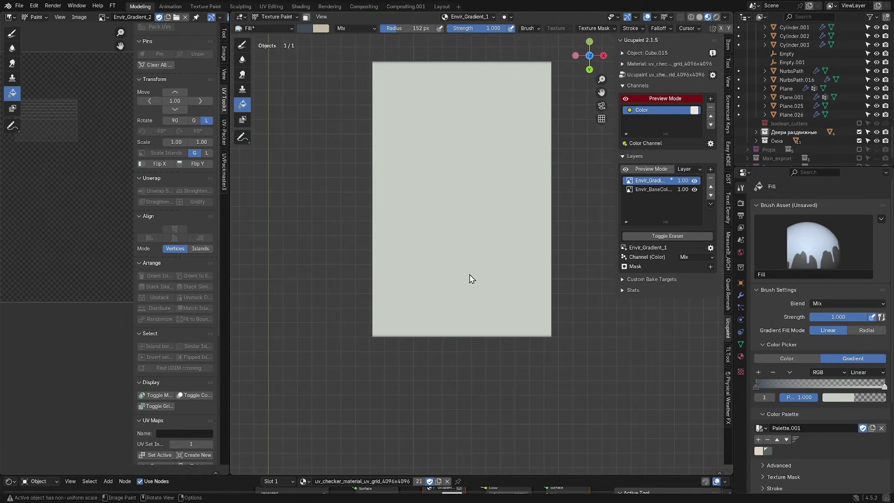
key(KP_Divide)
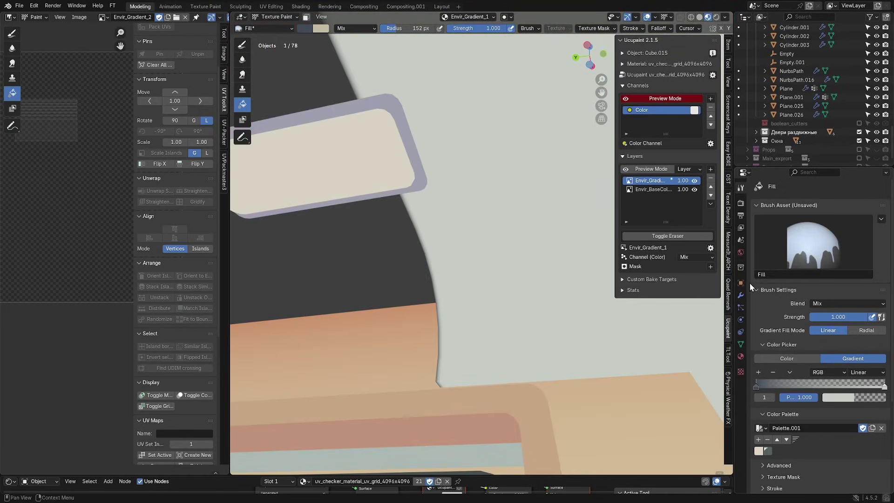
click(740, 295)
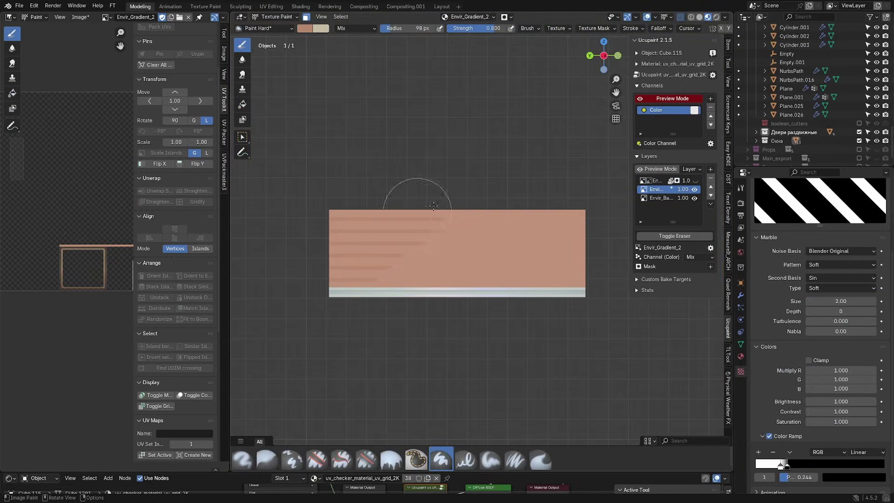
drag(433, 205, 525, 296)
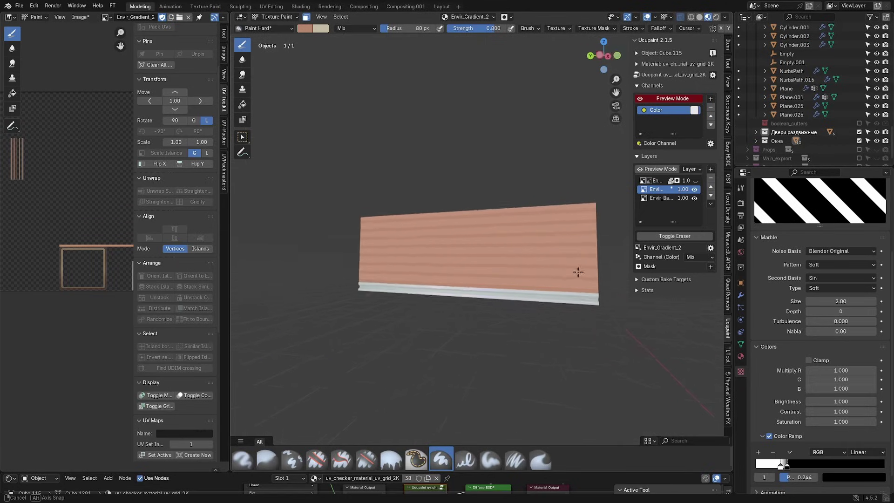
- Leave local view and walk the corridor to inspect the painting from several angles
key(KP_Divide)
key(shift+grave)
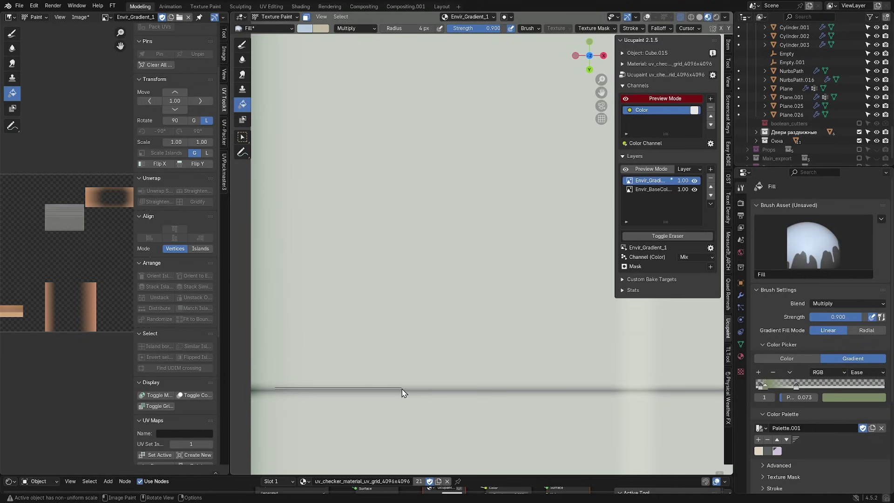
middle_drag(403, 391, 441, 327)
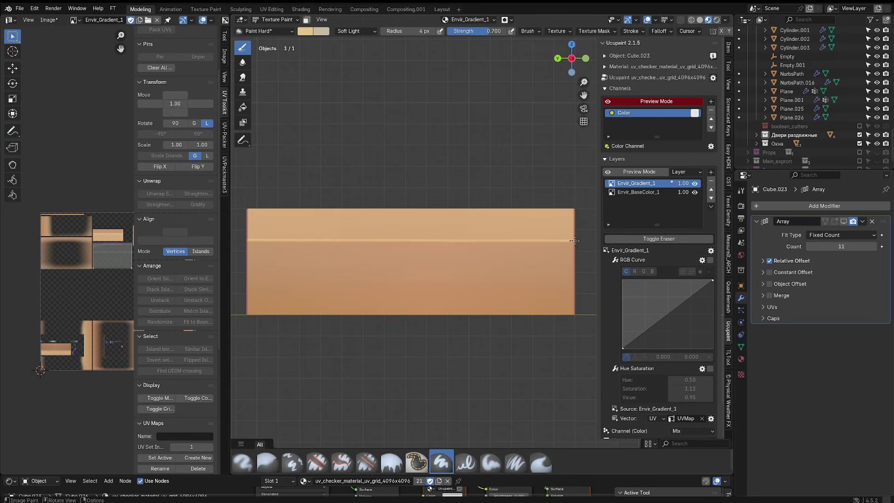
mouse_move(575, 240)
middle_down()
mouse_move(541, 263)
mouse_move(464, 263)
middle_up()
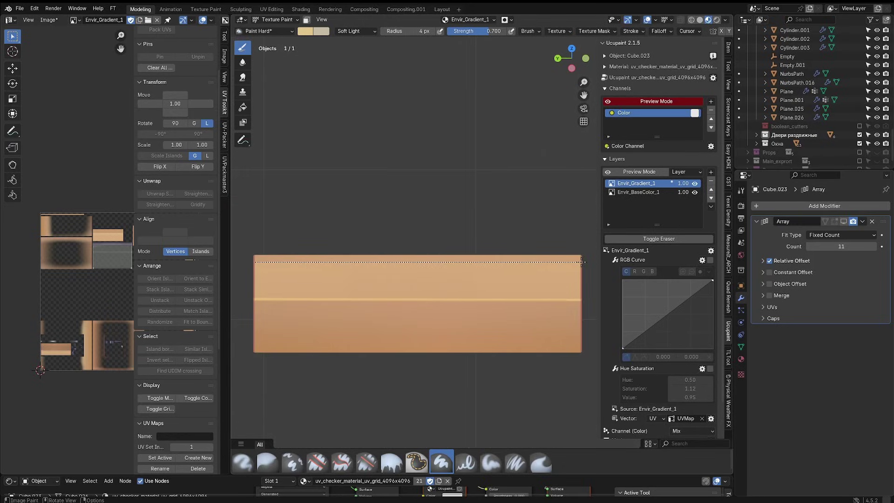
key(KP_Divide)
key(shift+grave)
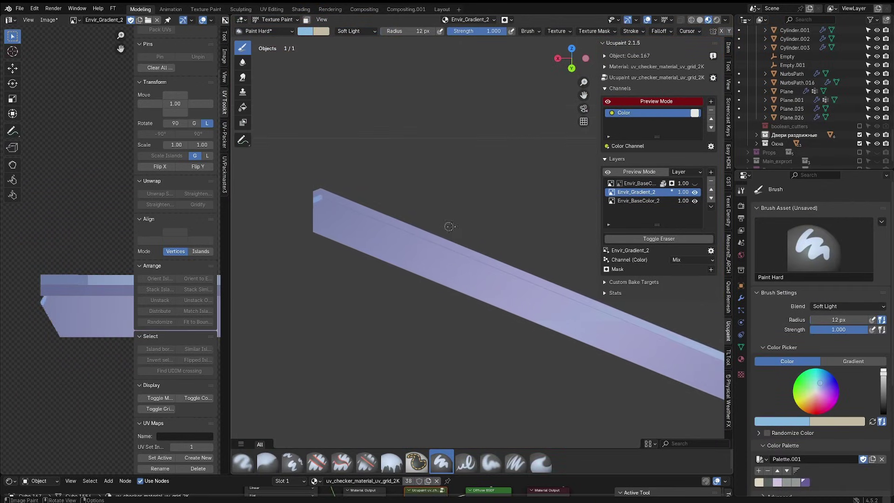
- Paint a light-blue stripe along the beam edge and dab darker mottled marks on the red strip
middle_drag(449, 226, 287, 204)
drag(691, 364, 691, 364)
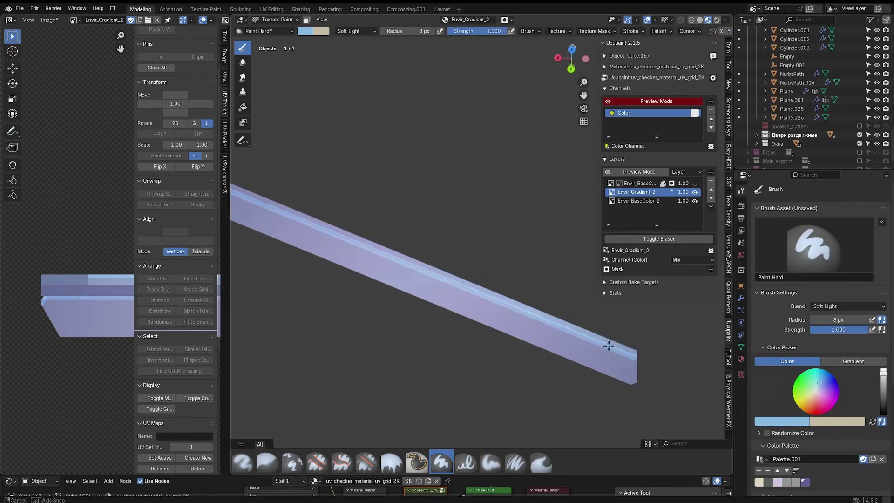
middle_drag(691, 364, 558, 237)
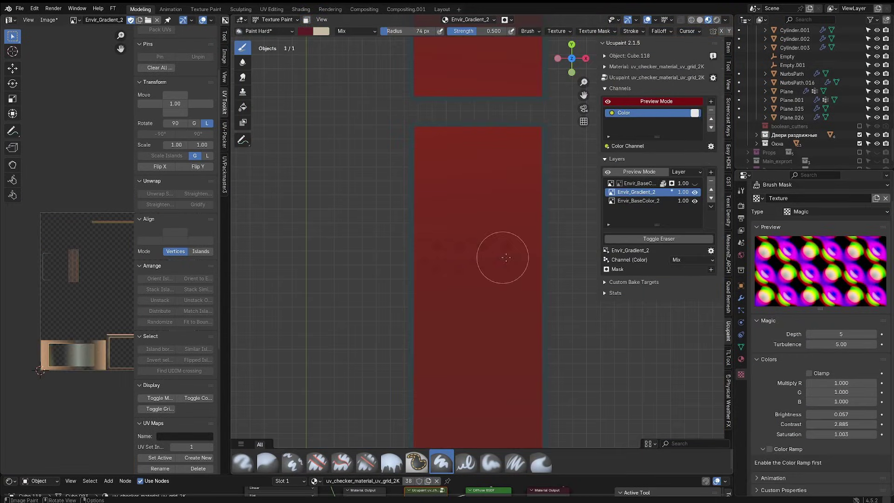
drag(506, 257, 563, 282)
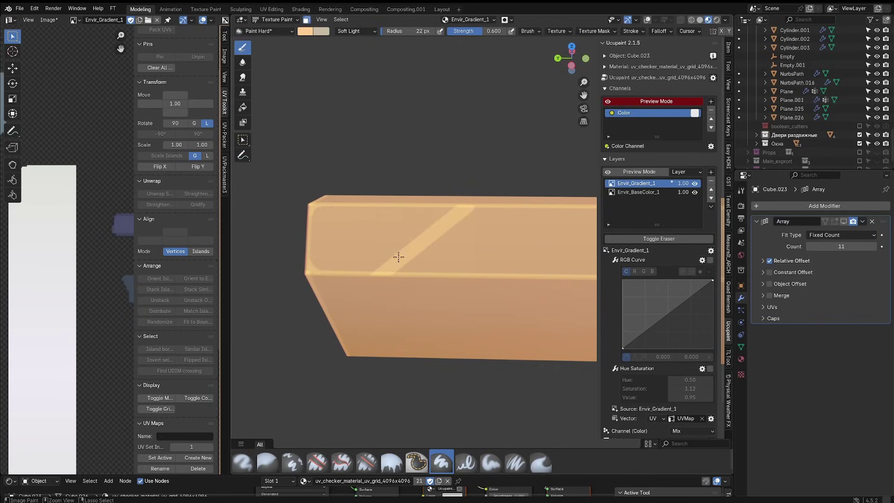
ctrl+middle_drag(398, 257, 449, 254)
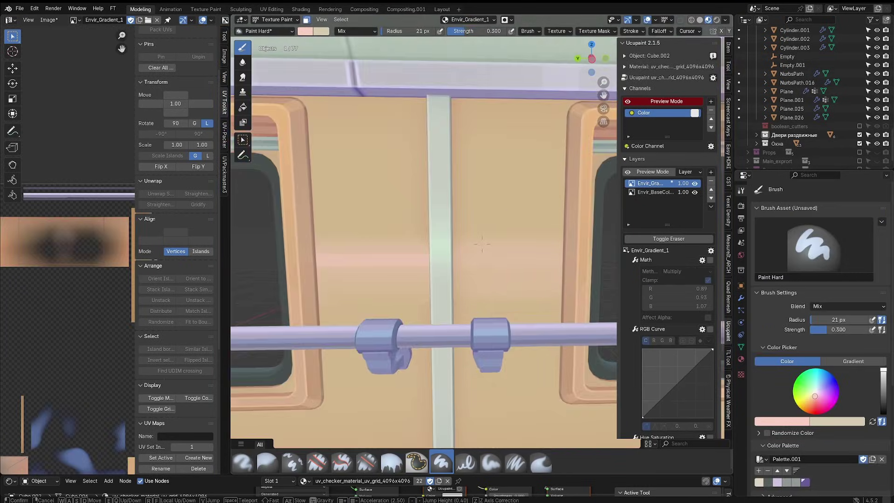
- Paint a straight Line-stroke down the compartment door edge
drag(454, 259, 553, 259)
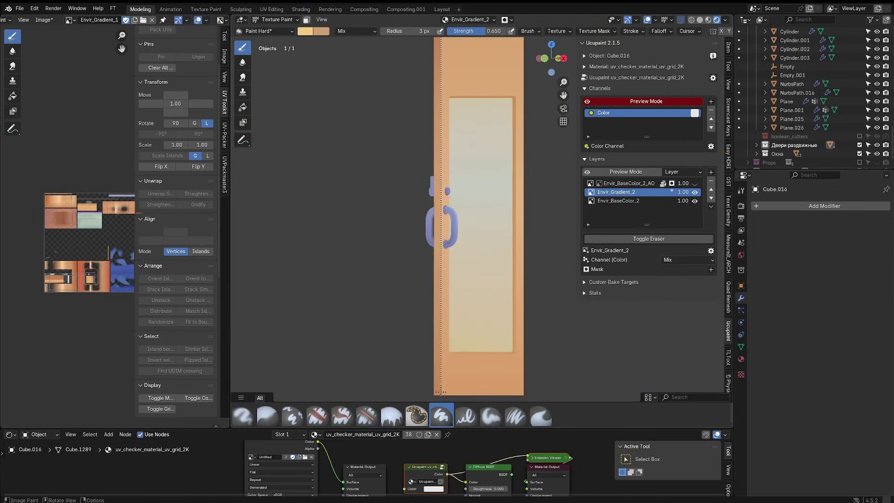
drag(441, 397, 441, 396)
scroll(459, 200, up, 5)
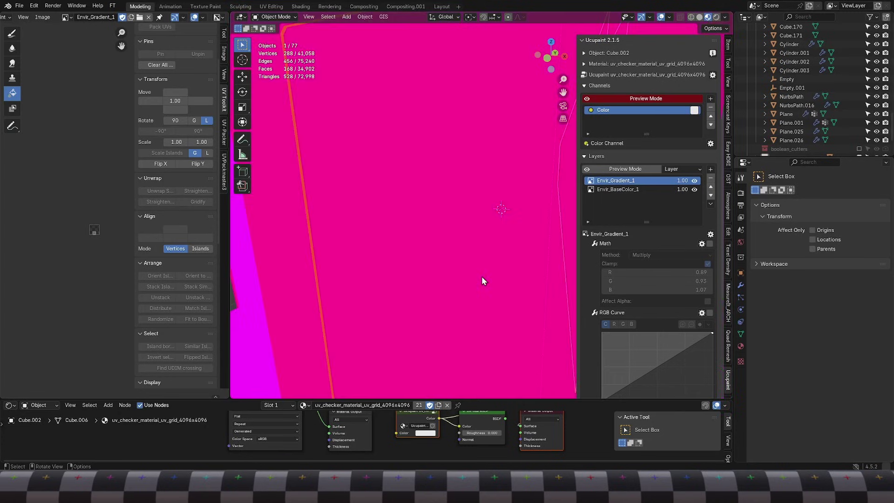
- Orbit into the compartment to view the window, curtains, seats and folding table
middle_drag(482, 280, 446, 289)
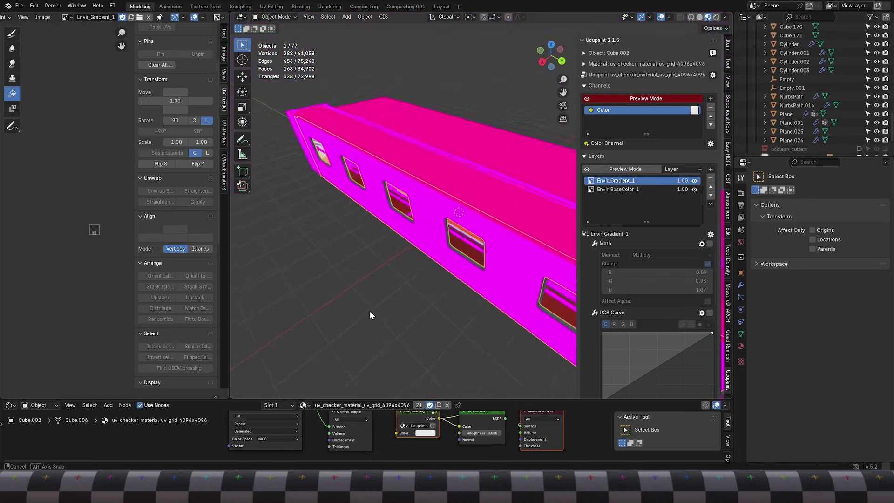
mouse_move(370, 310)
middle_down()
mouse_move(470, 302)
mouse_move(478, 274)
middle_up()
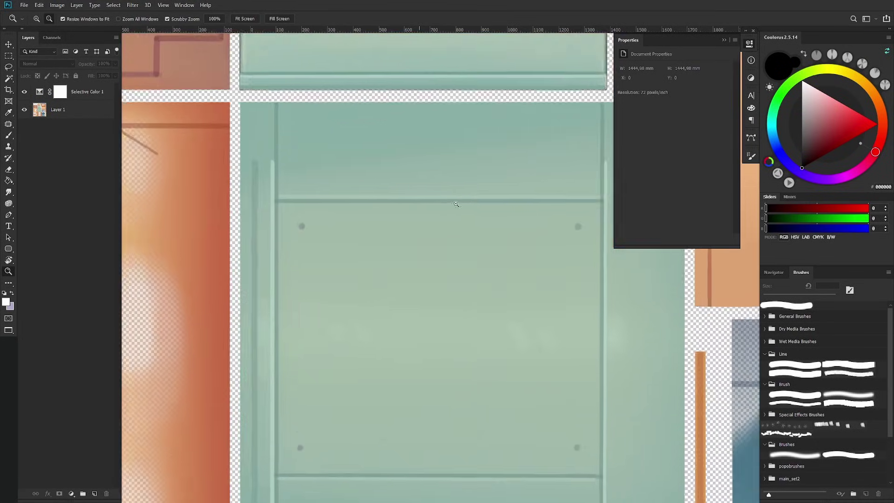
- Zoom out from the teal panel and pan until the full painted texture sheet fits the canvas
alt+scroll(455, 204, down, 5)
alt+scroll(455, 203, down, 3)
mouse_move(358, 205)
mouse_down()
mouse_move(428, 214)
mouse_move(390, 238)
mouse_up()
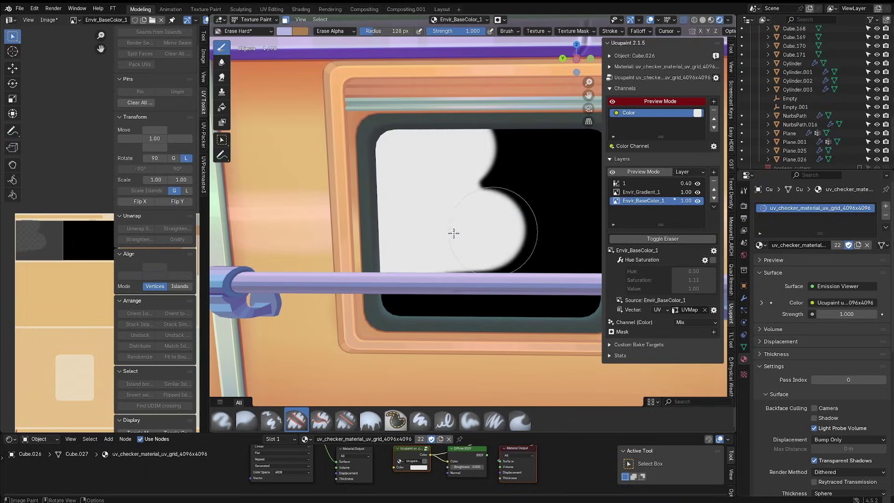
- Orbit around the corridor window to check the cleared glass, then zoom toward the top-left signs
middle_drag(453, 233, 383, 235)
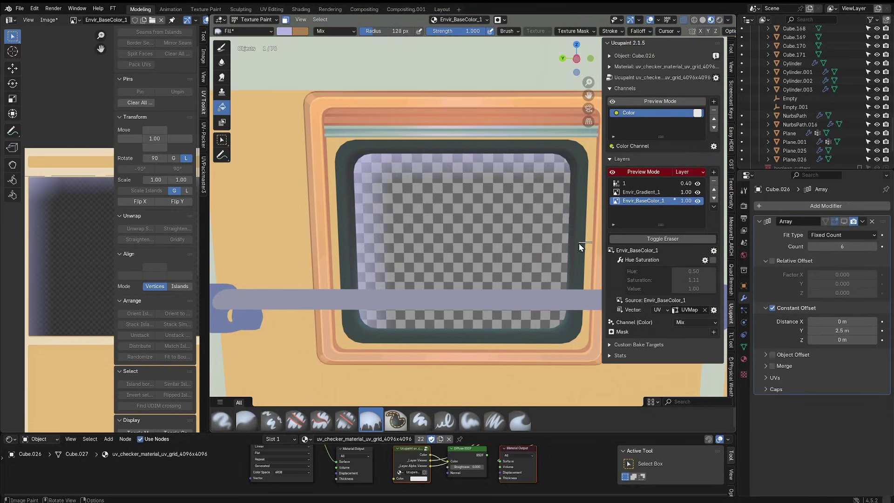
mouse_move(544, 244)
middle_down()
mouse_move(549, 248)
mouse_move(463, 297)
middle_up()
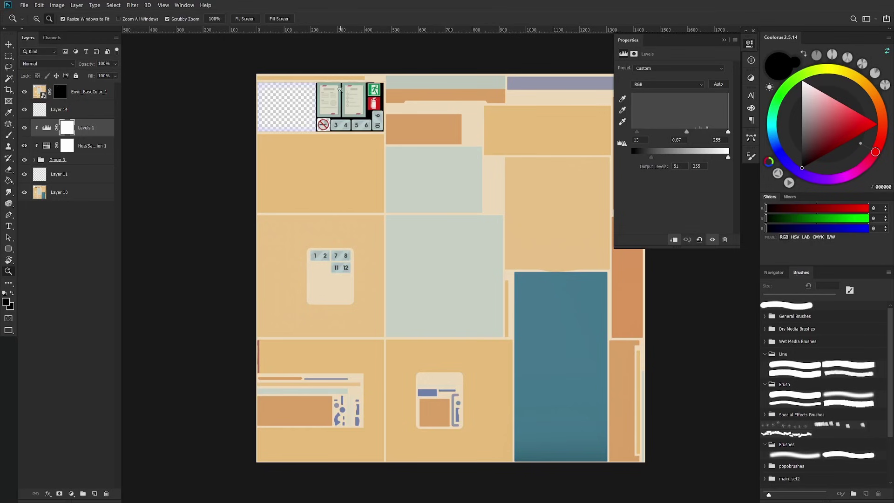
mouse_move(334, 79)
mouse_down()
mouse_move(377, 82)
mouse_move(355, 92)
mouse_move(305, 194)
mouse_up()
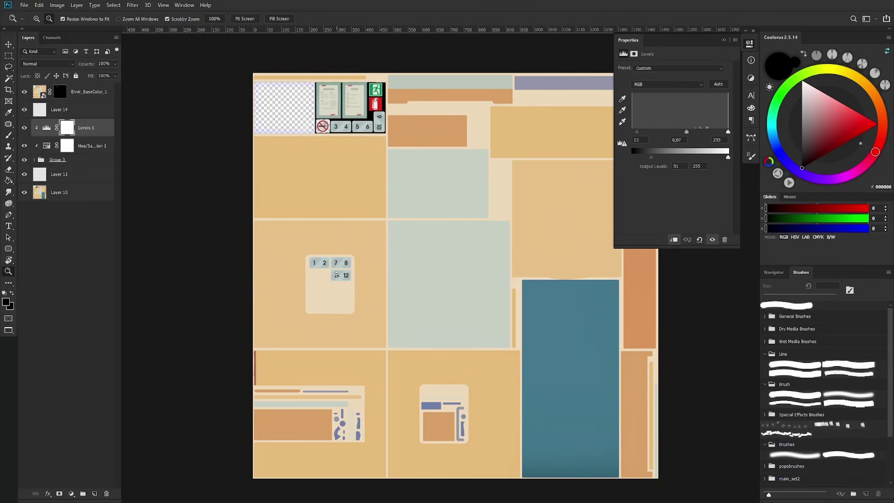
- Zoom into the sign panel showing seat numbers 1, 2, 7, 8, 11 and 12
drag(338, 277, 370, 258)
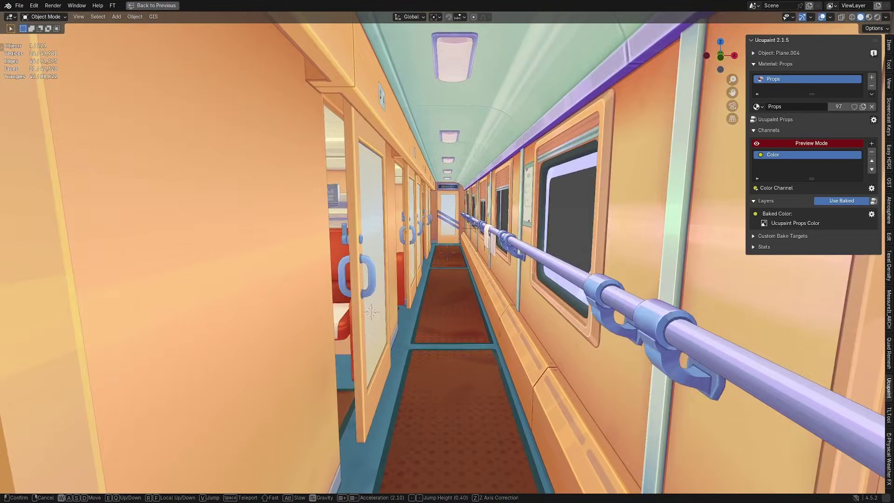
- Walk into the compartment and back out, then enable the grass field and forest backgrounds
key(w)
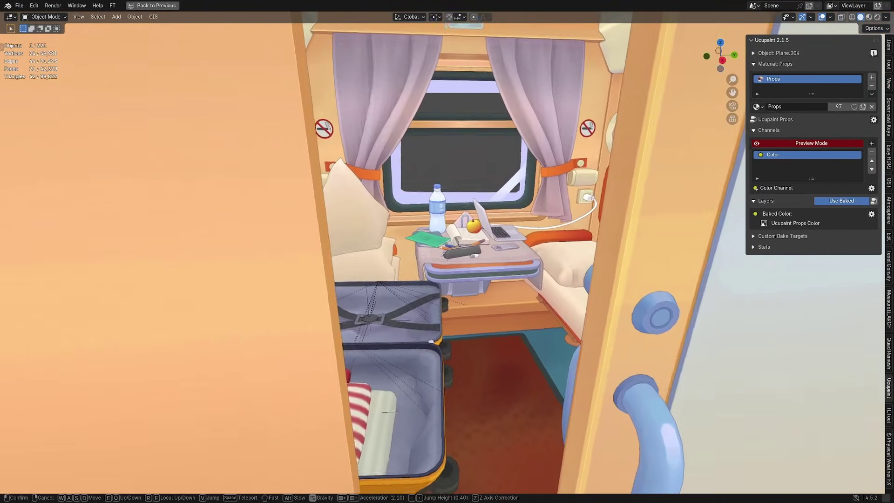
key(w)
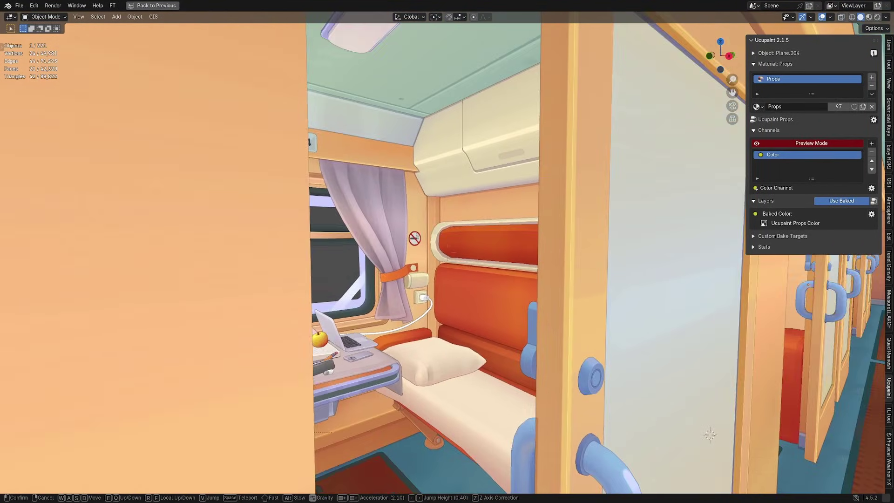
key(w)
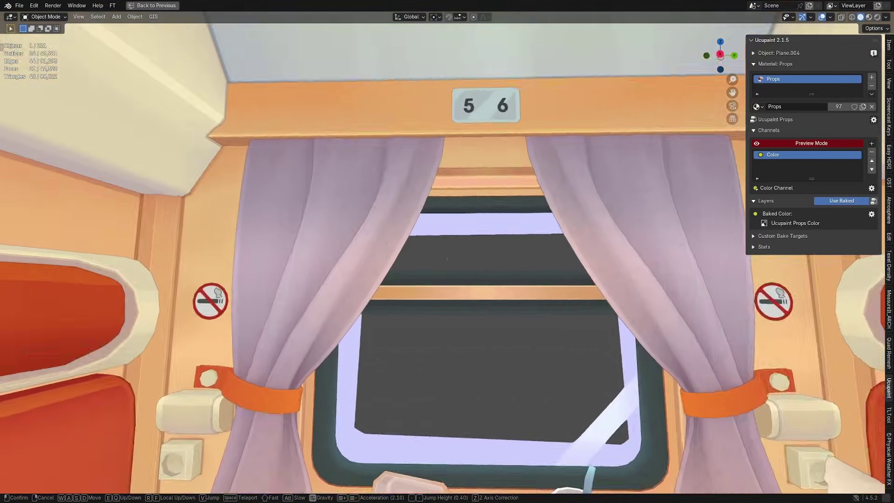
key(s)
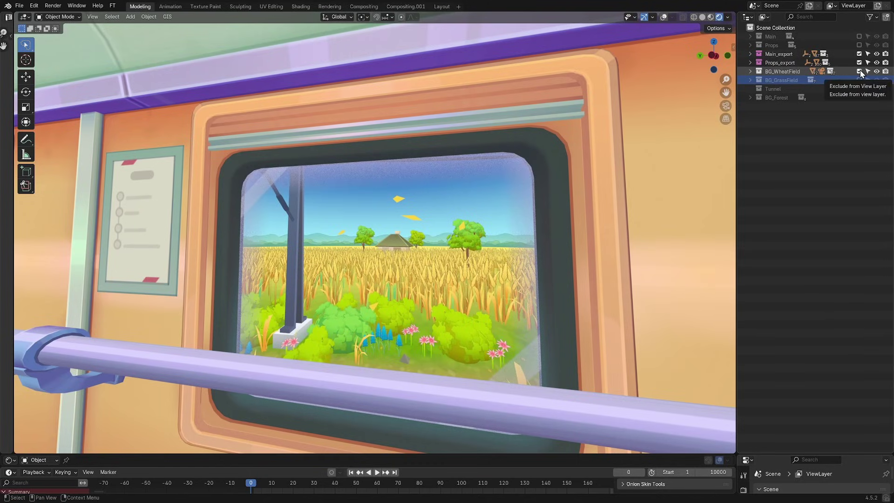
click(857, 80)
click(858, 97)
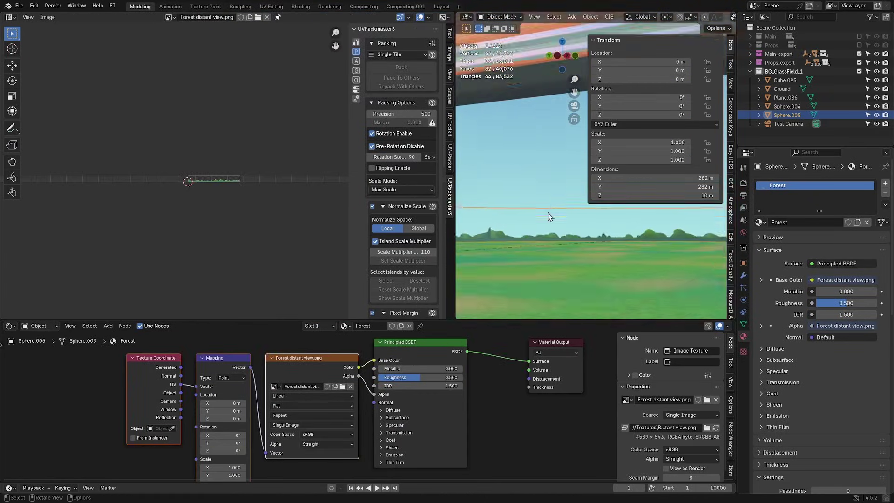
- Preview the forest image texture and move the selected vertices along X
ctrl+shift+click(339, 362)
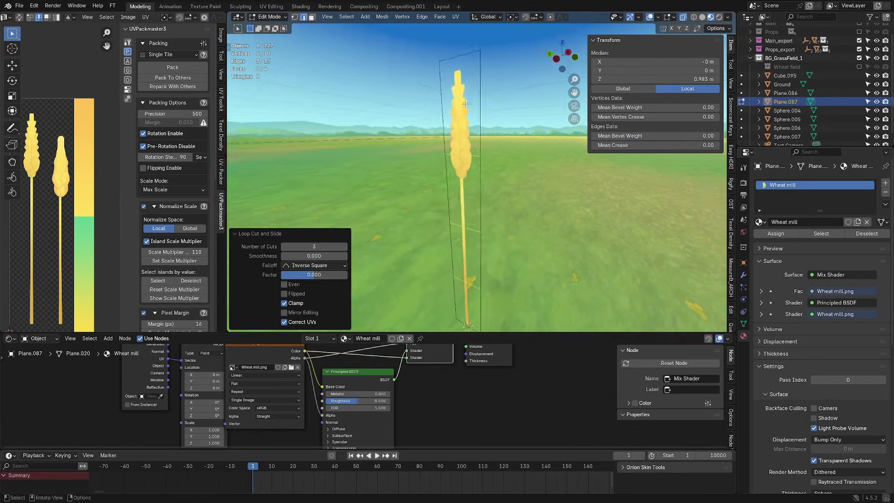
key(g)
key(x)
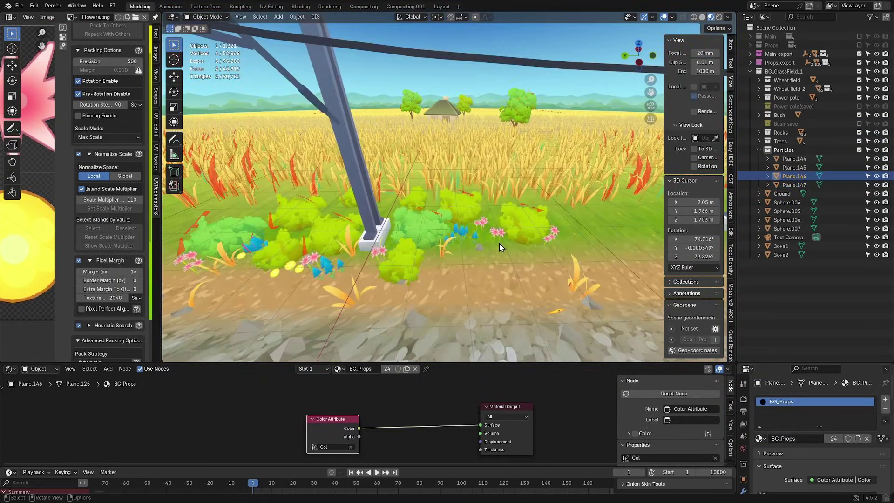
- Frame the flower clump and rotate it −62.9° around the Z axis
shift+middle_drag(499, 246, 492, 237)
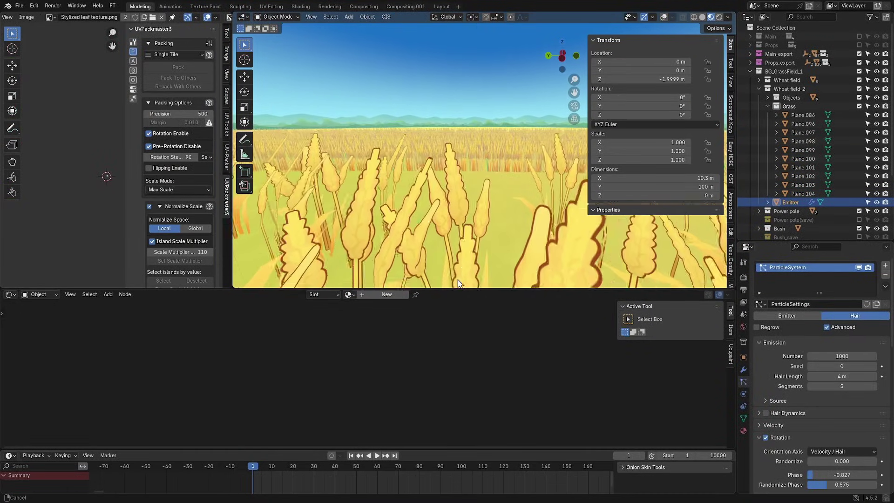
middle_drag(446, 23, 471, 64)
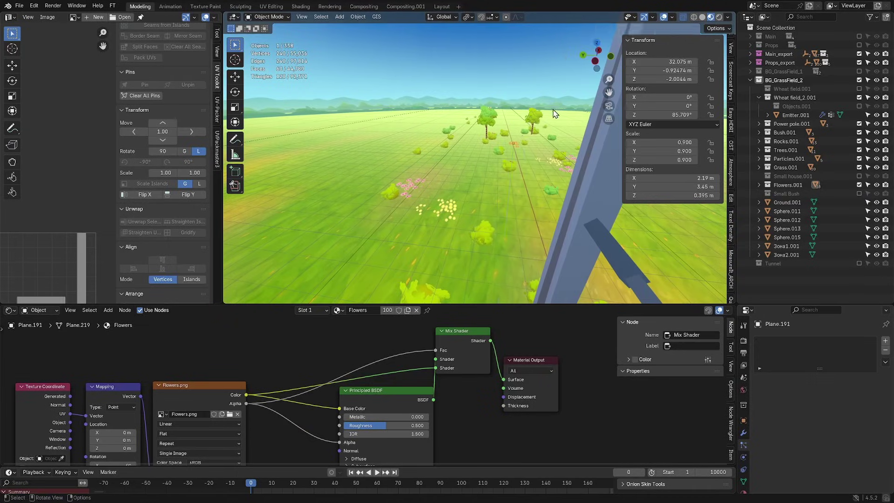
key(KP_Decimal)
key(r)
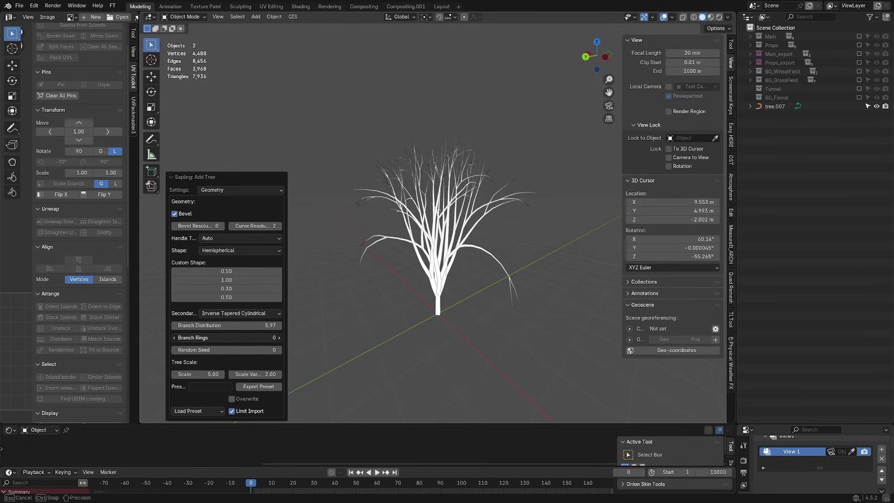
- Load a Sapling tree preset, duplicate a leaf card, and set the tunnel's Mirror axis to Y
click(209, 410)
click(204, 469)
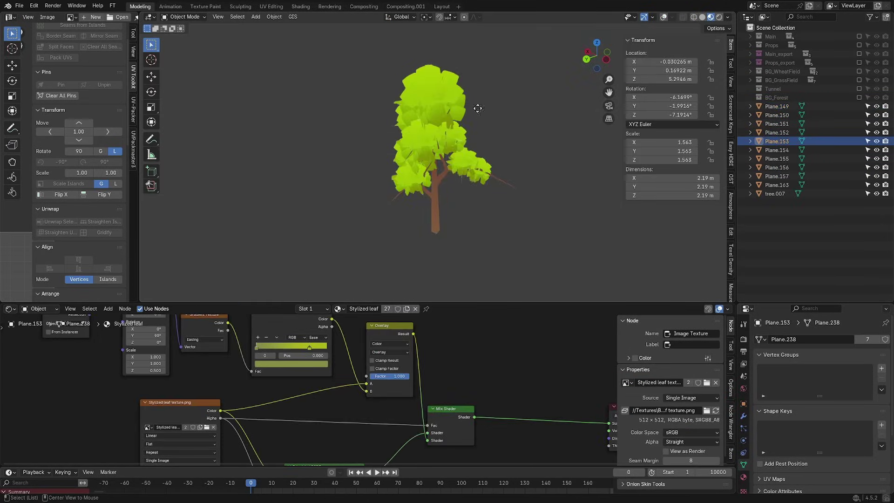
key(shift+d)
click(515, 165)
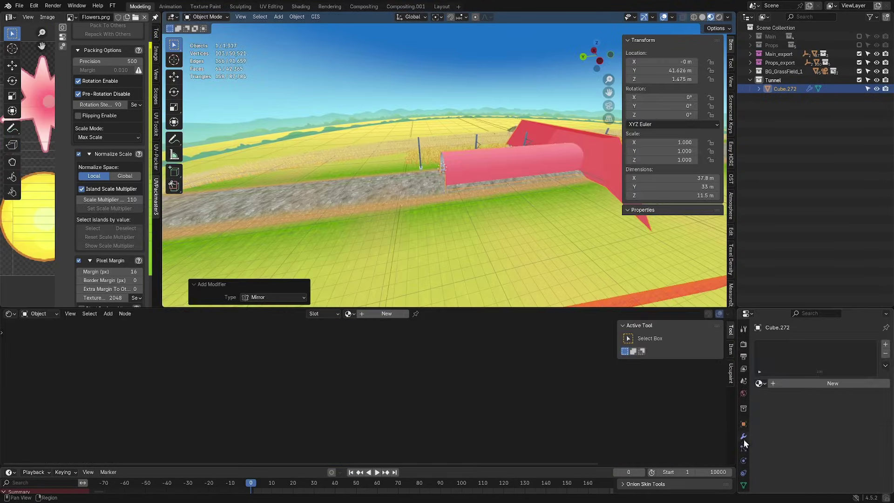
click(743, 437)
click(841, 373)
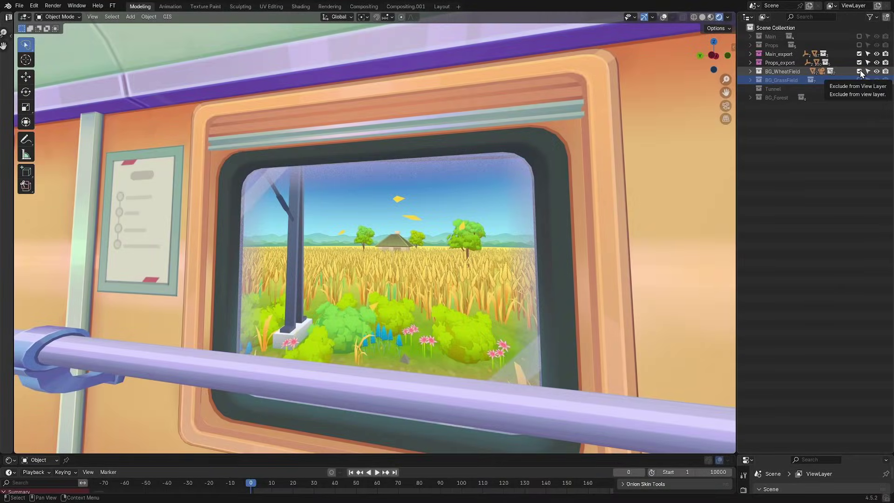
- Exclude BG_WheatField and include BG_GrassField and BG_Forest as the window backdrops
click(859, 70)
click(858, 80)
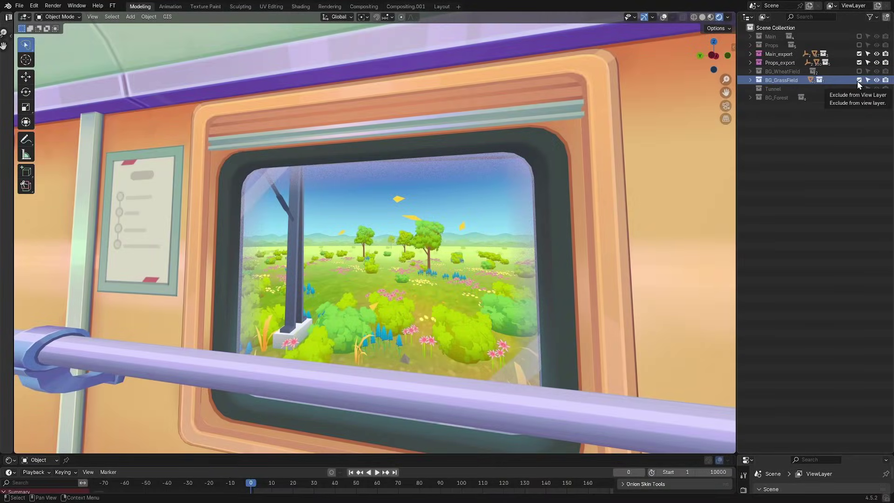
click(858, 97)
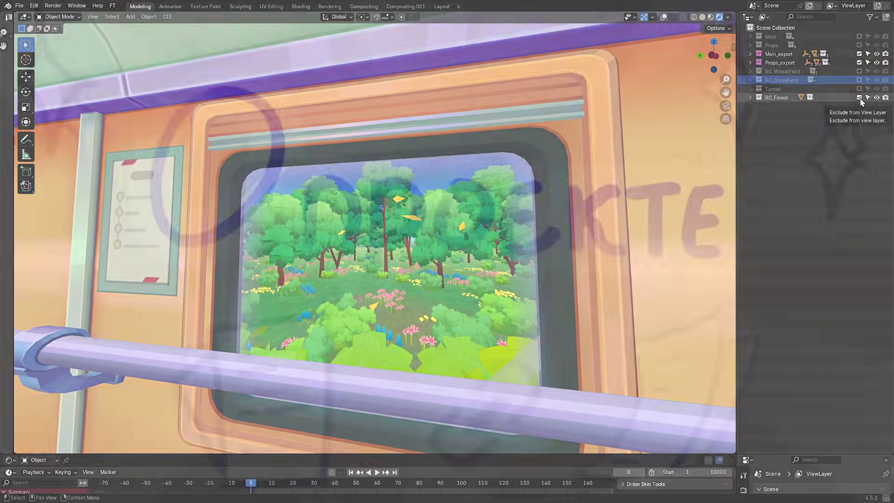